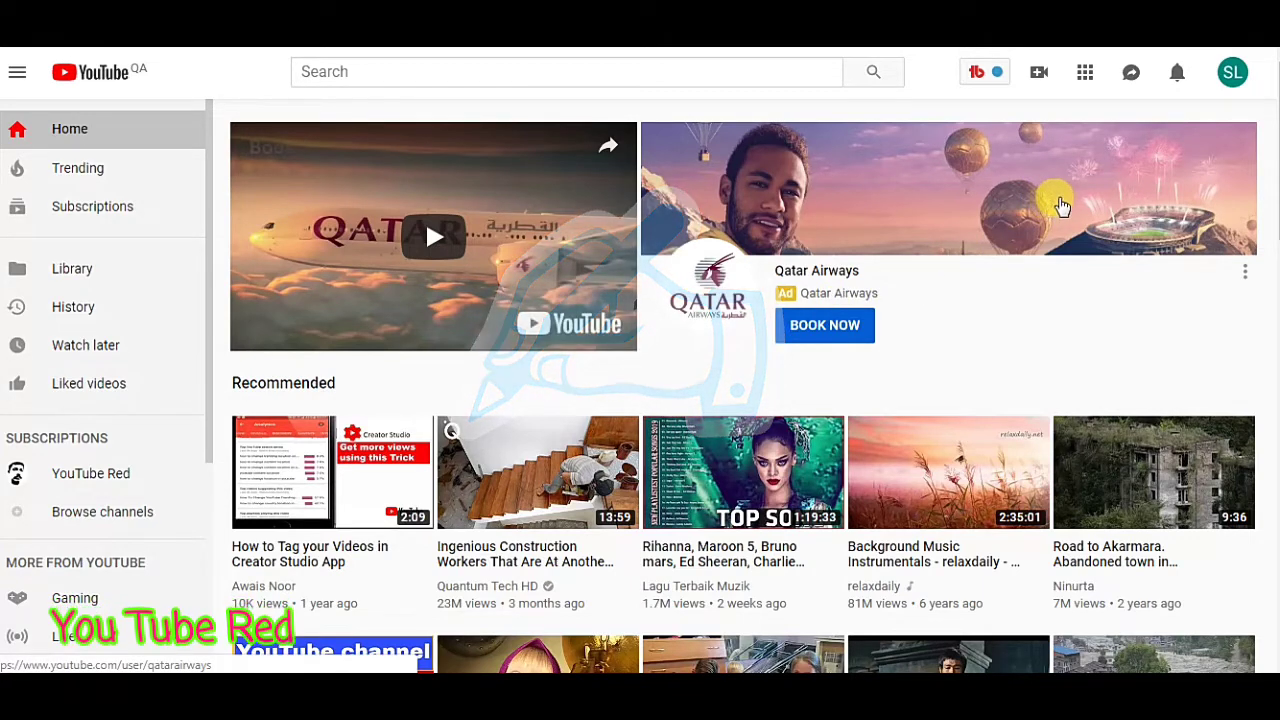
Step: Search YouTube for the channel owner's name and pick the matching suggestion to list the YouTube Red channel
{"action": "scroll", "coordinate": [572, 497], "scroll_direction": "down", "scroll_amount": 3}
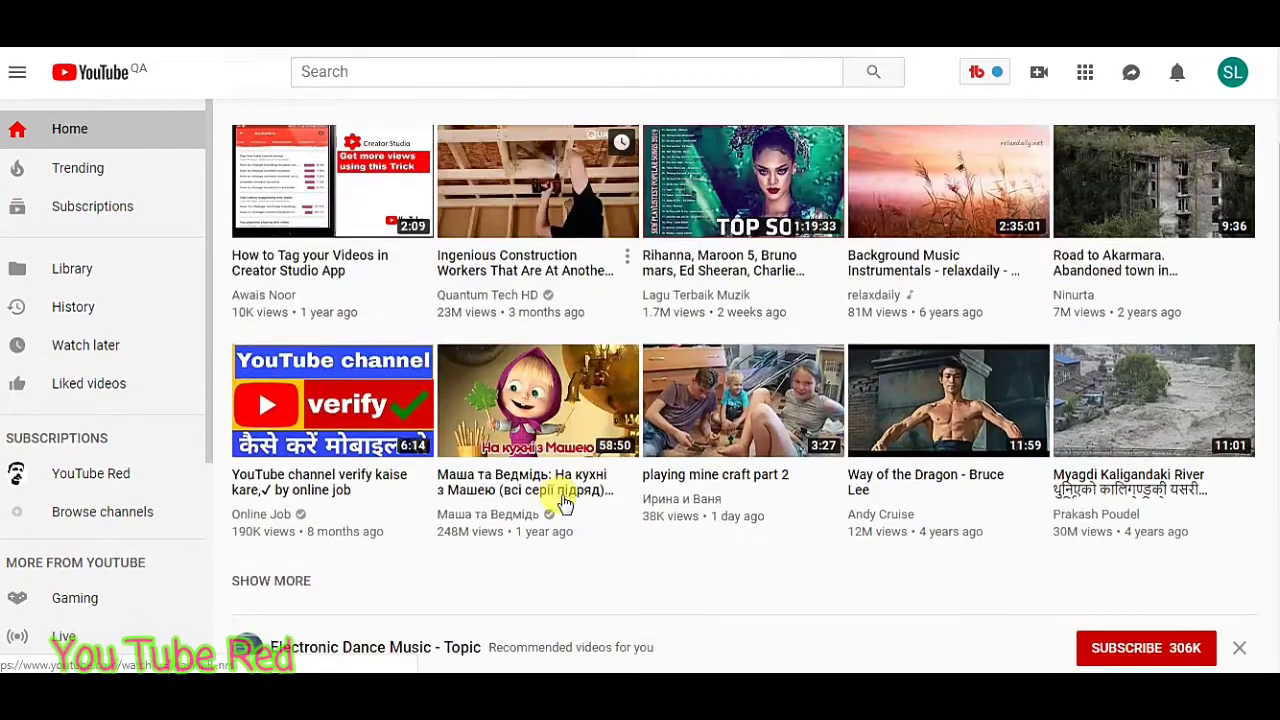
{"action": "scroll", "coordinate": [565, 495], "scroll_direction": "down", "scroll_amount": 1}
{"action": "scroll", "coordinate": [572, 487], "scroll_direction": "down", "scroll_amount": 3}
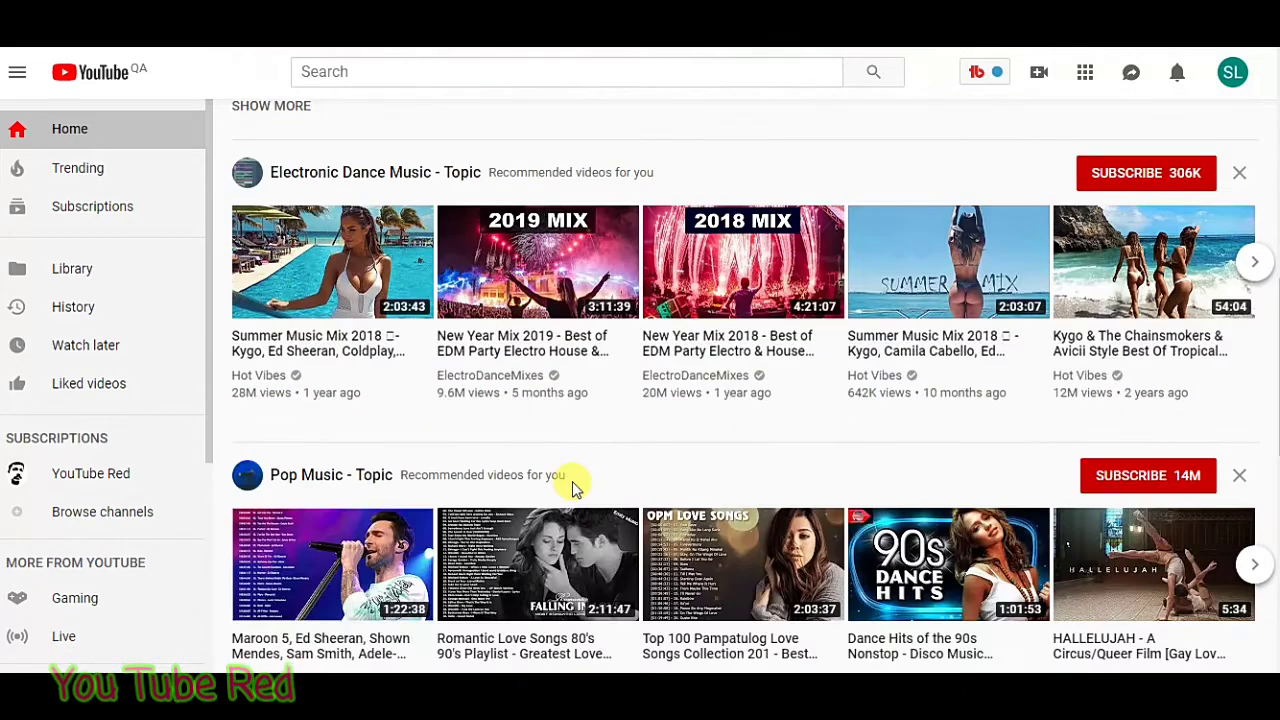
{"action": "scroll", "coordinate": [572, 481], "scroll_direction": "down", "scroll_amount": 1}
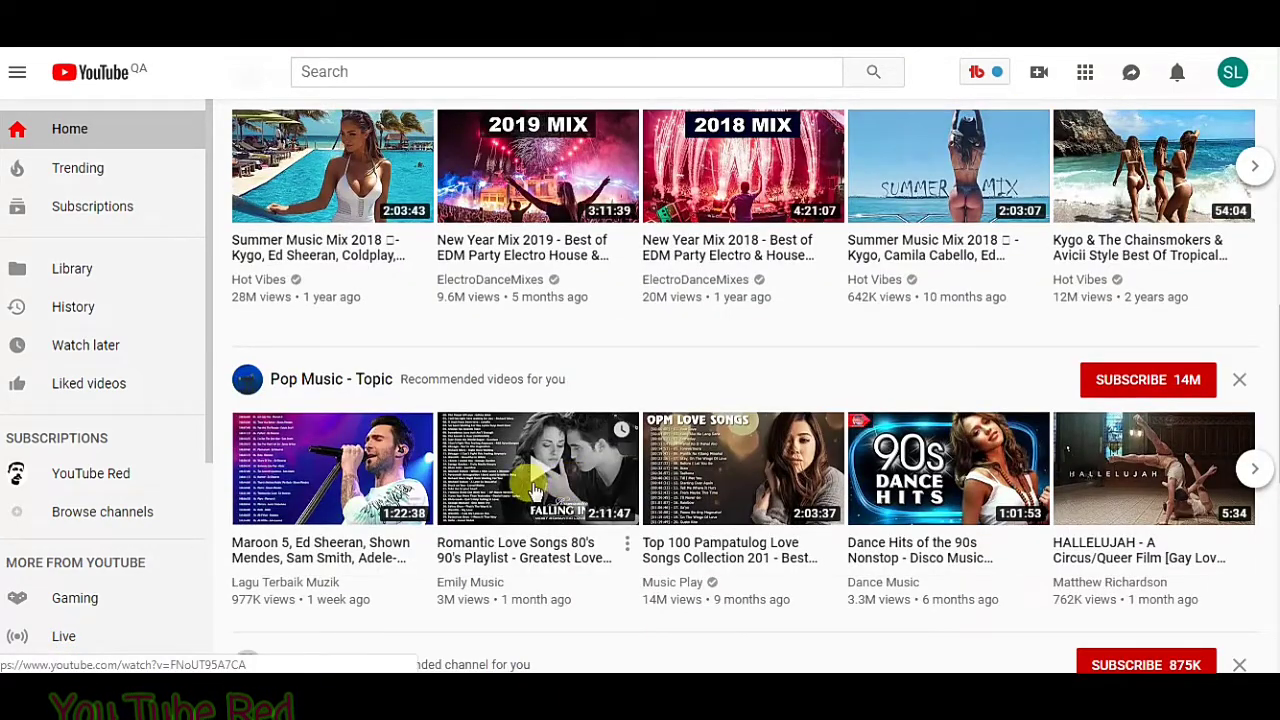
{"action": "scroll", "coordinate": [530, 475], "scroll_direction": "up", "scroll_amount": 2}
{"action": "scroll", "coordinate": [530, 475], "scroll_direction": "up", "scroll_amount": 3}
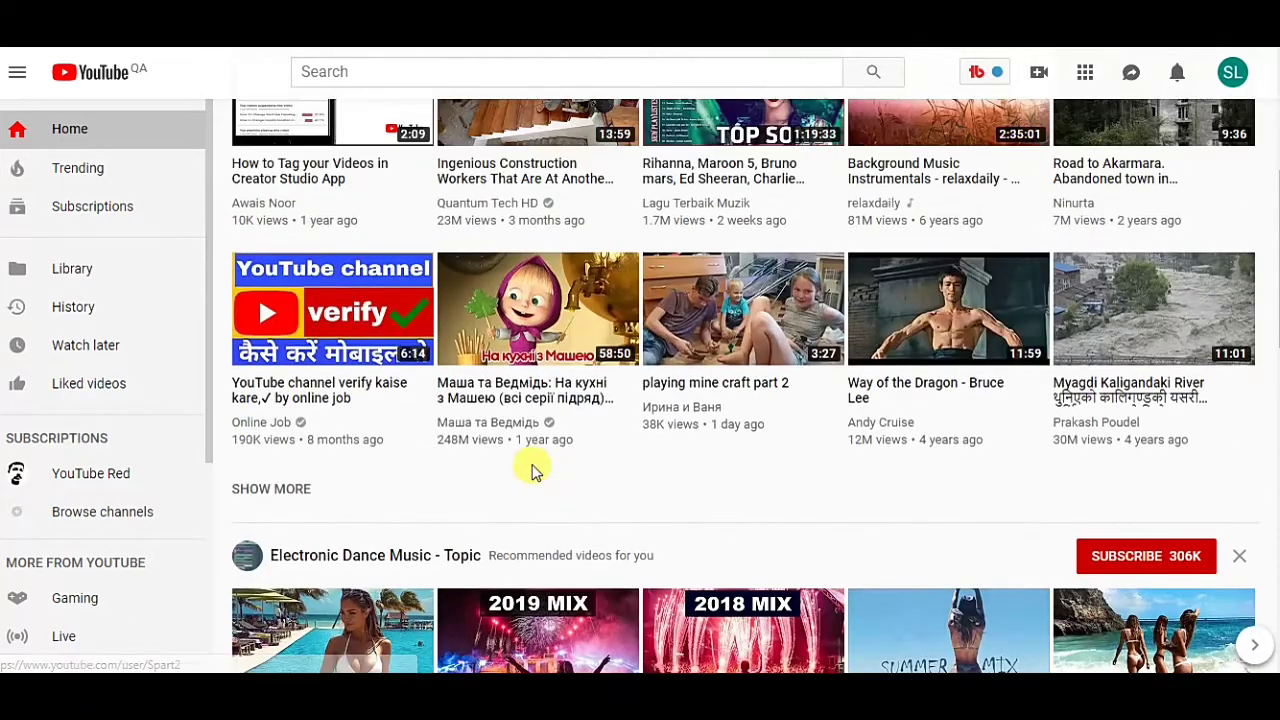
{"action": "scroll", "coordinate": [522, 473], "scroll_direction": "up", "scroll_amount": 2}
{"action": "scroll", "coordinate": [522, 473], "scroll_direction": "up", "scroll_amount": 2}
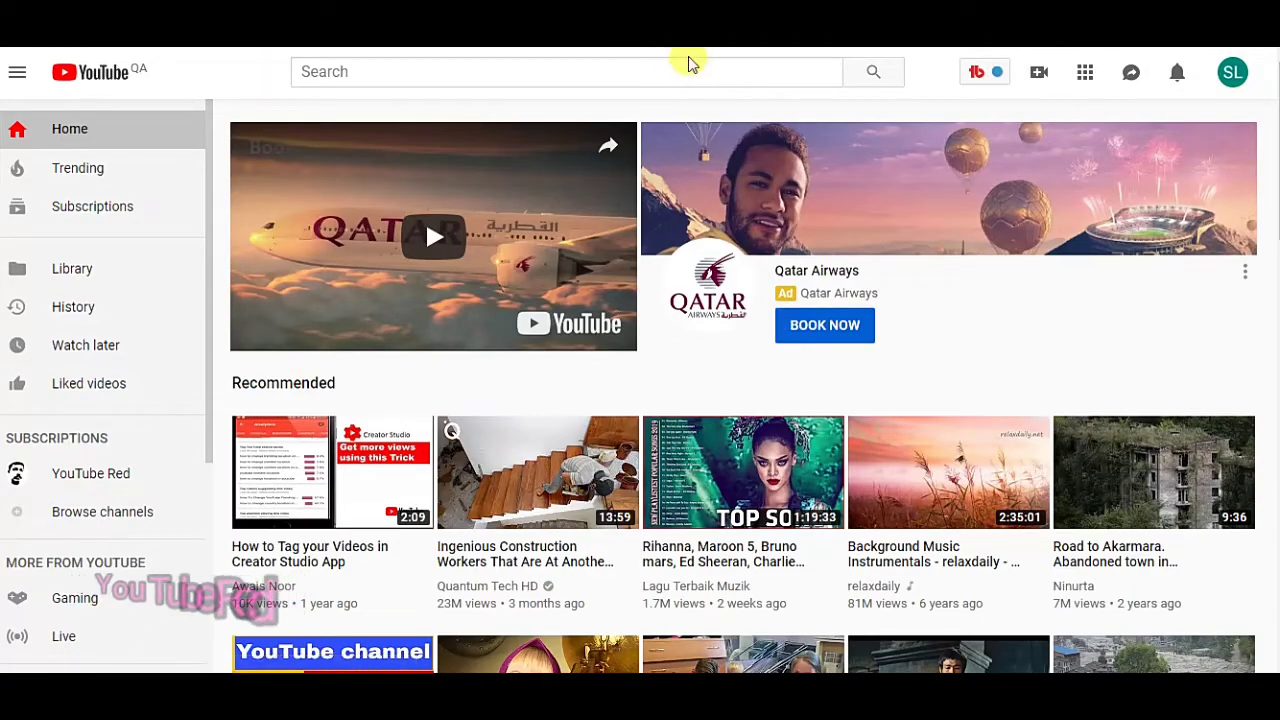
{"action": "left_click", "coordinate": [735, 69]}
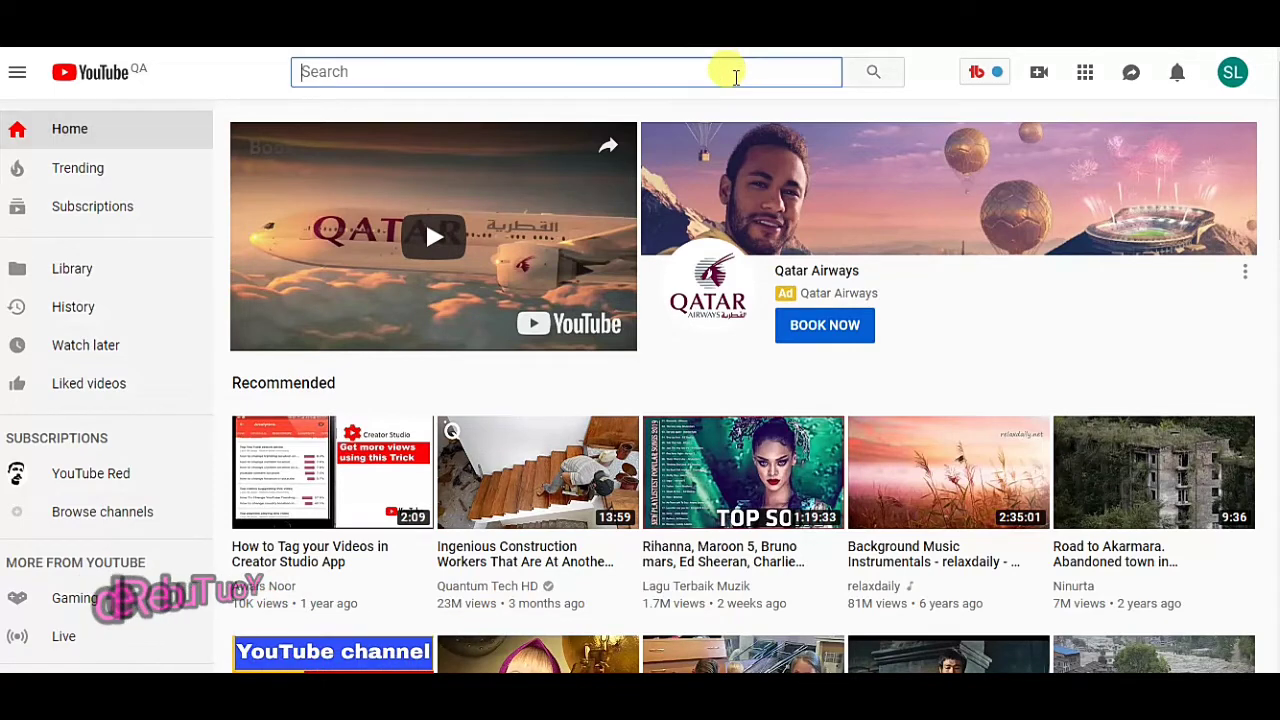
{"action": "type", "text": "h"}
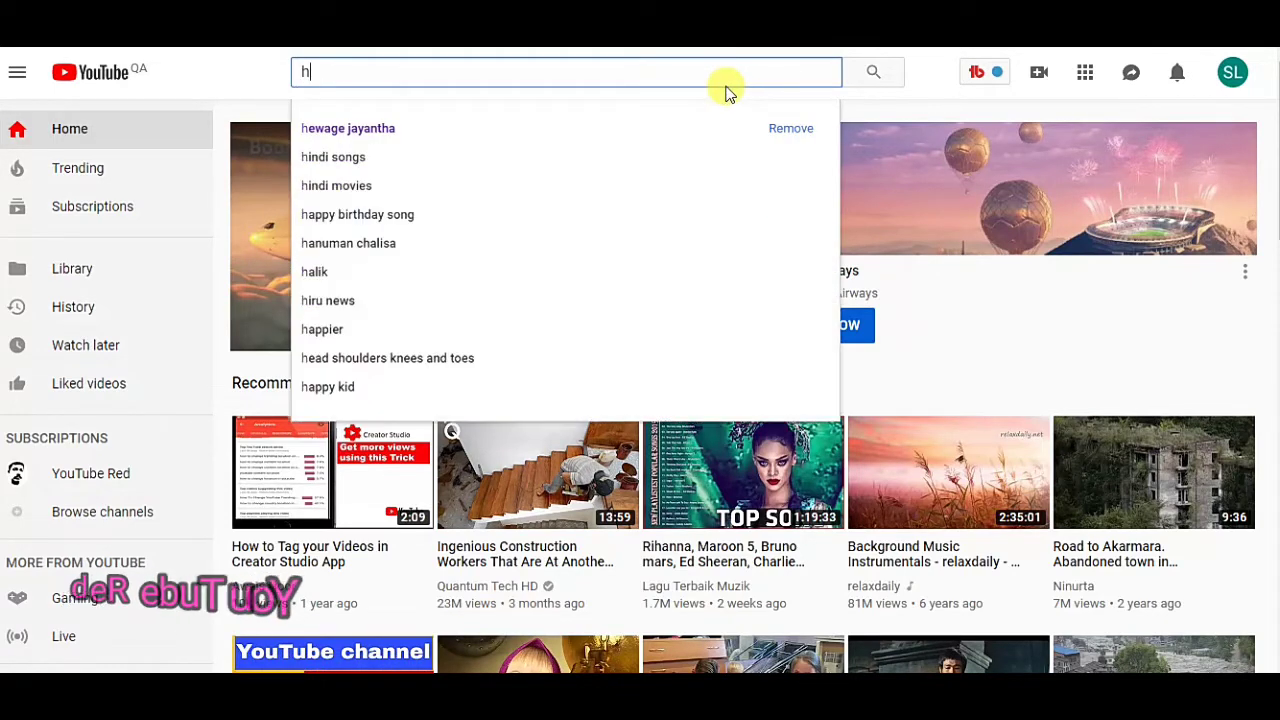
{"action": "type", "text": "e"}
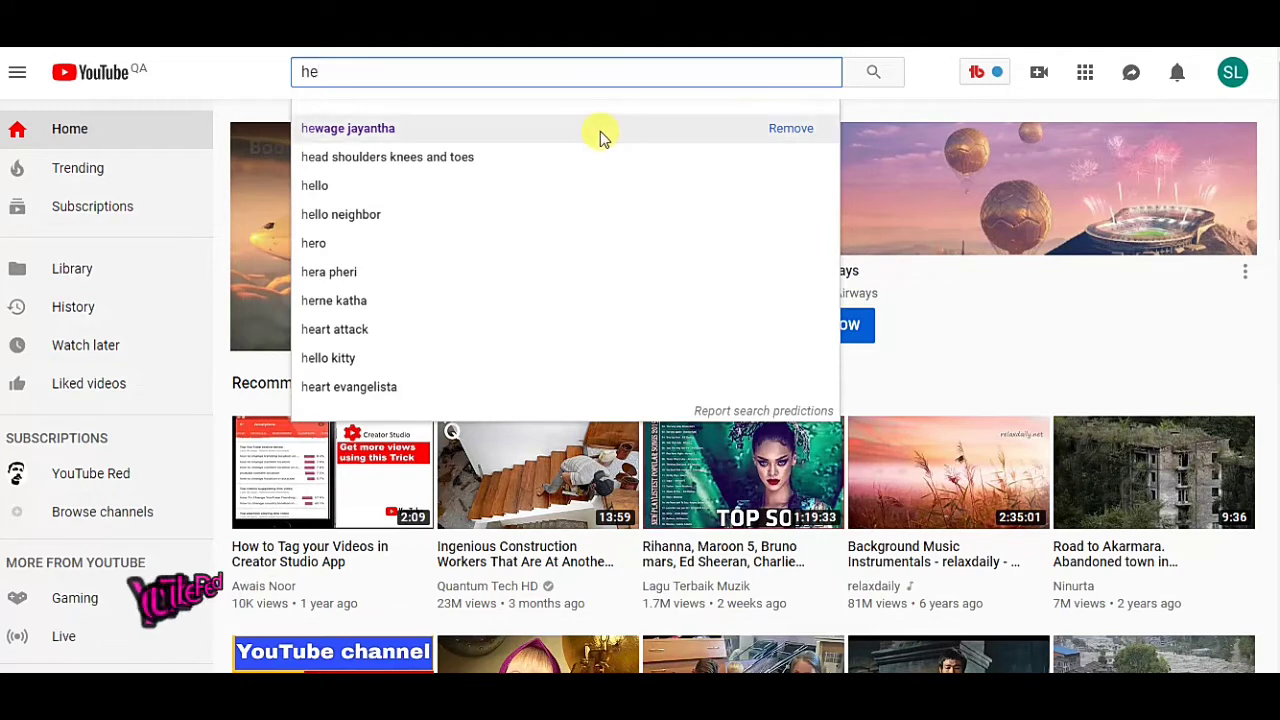
{"action": "left_click", "coordinate": [360, 128]}
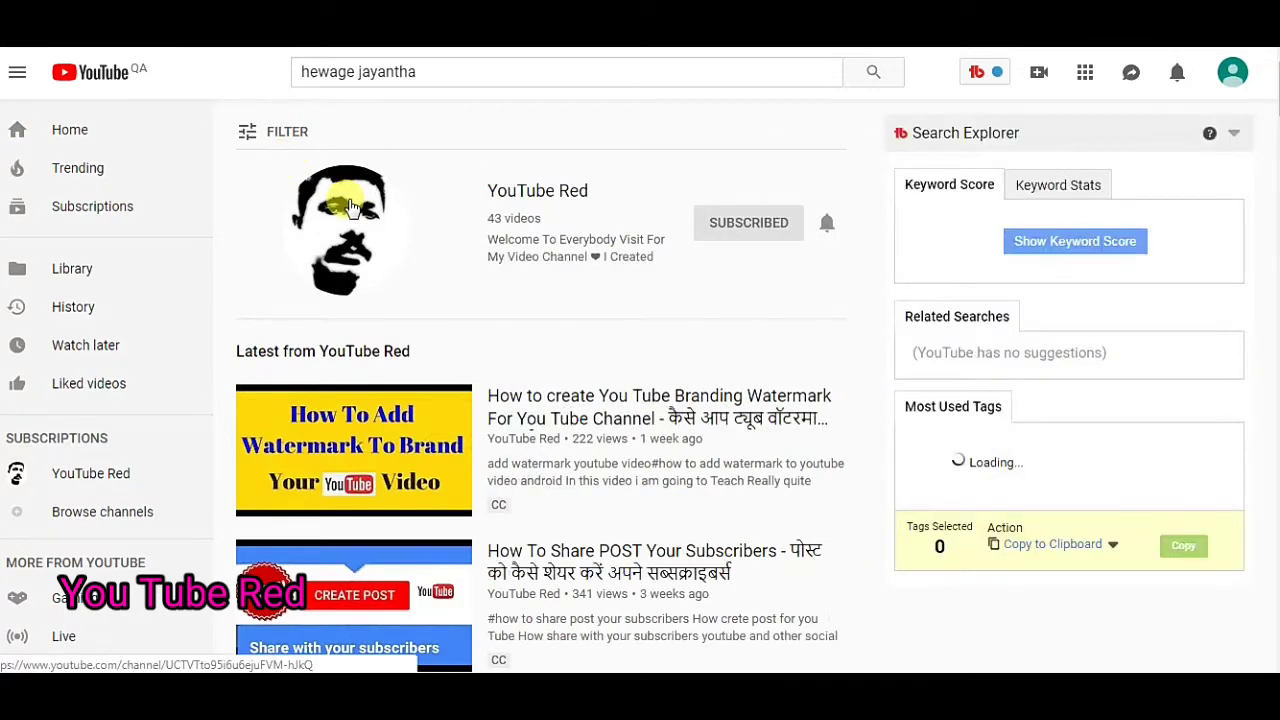
Step: Open the YouTube Red channel's playlists and play all of 'You tube red video' (16 videos)
{"action": "left_click", "coordinate": [350, 206]}
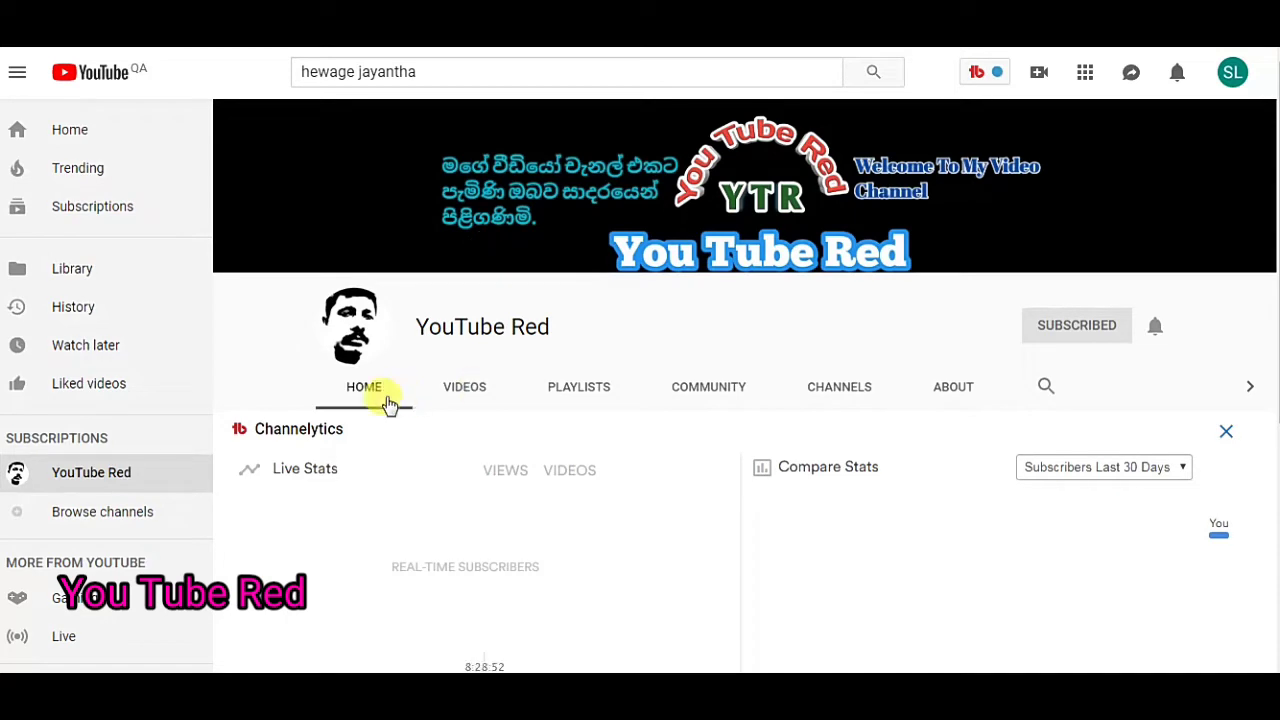
{"action": "left_click", "coordinate": [563, 398]}
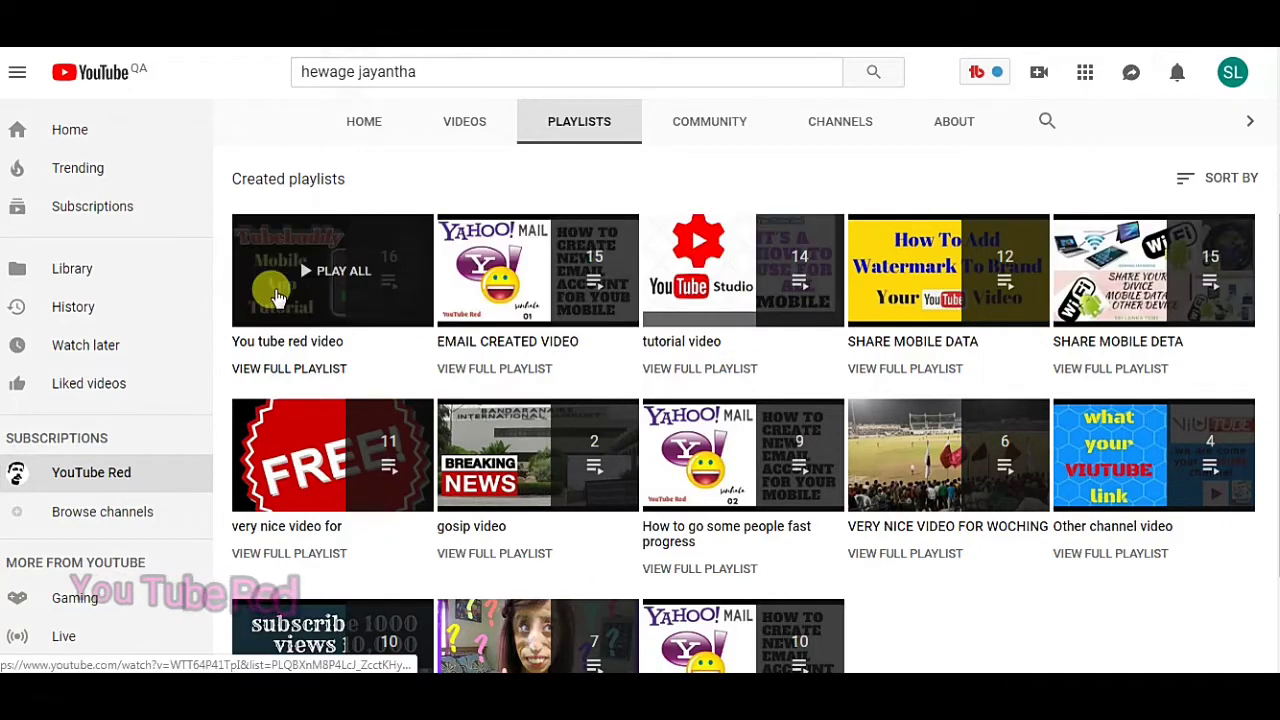
{"action": "mouse_move", "coordinate": [332, 270]}
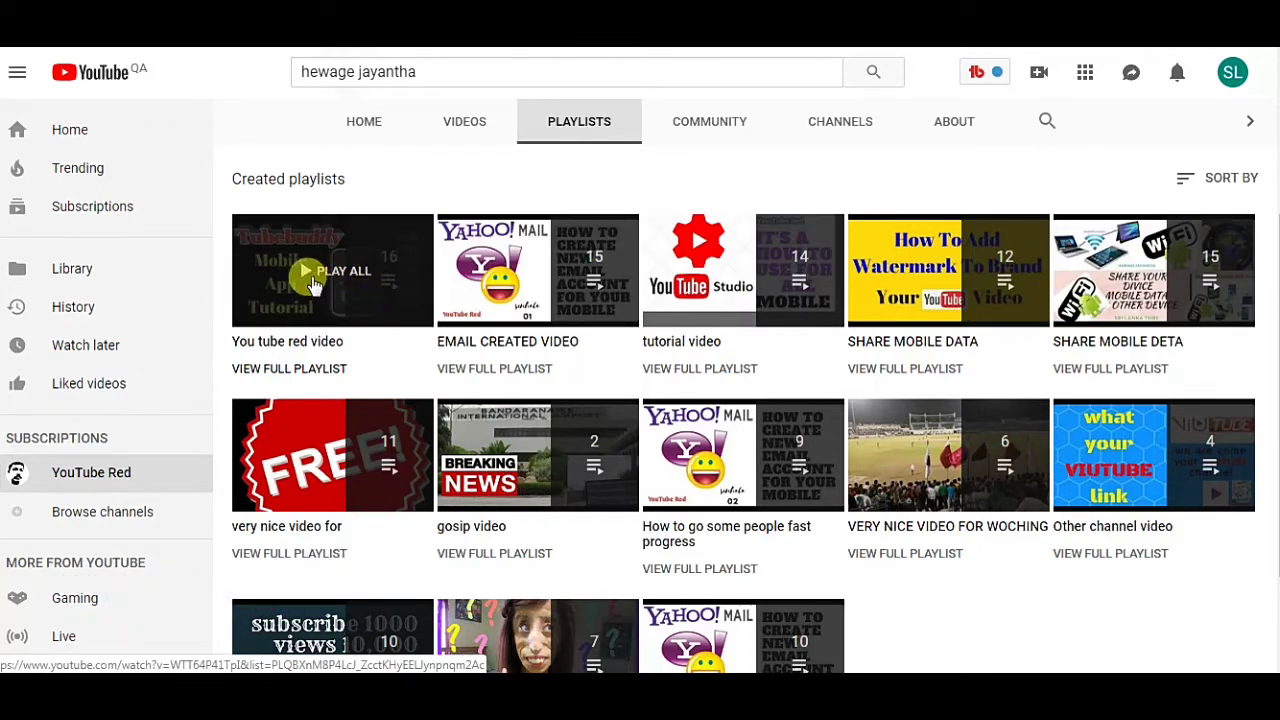
{"action": "left_click", "coordinate": [311, 281]}
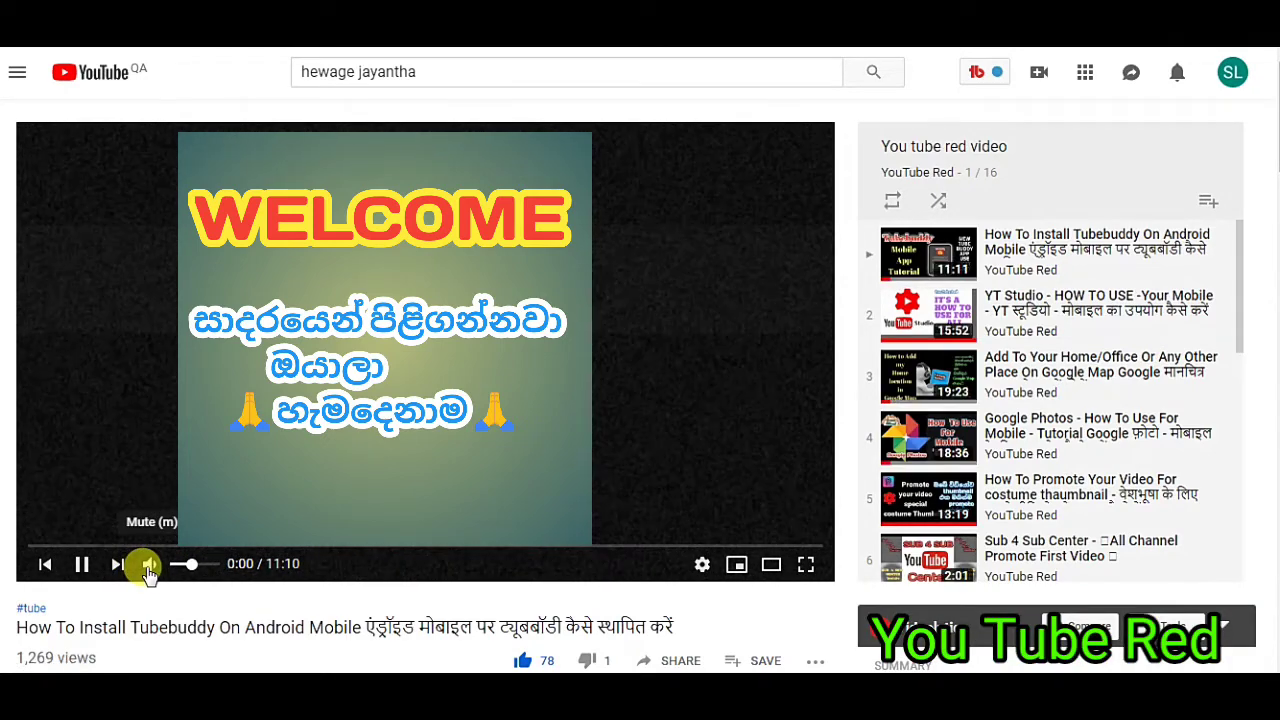
Step: Mute the player, play playlist items 2 and 6, then return to item 1, the Tubebuddy install video
{"action": "left_click", "coordinate": [148, 566]}
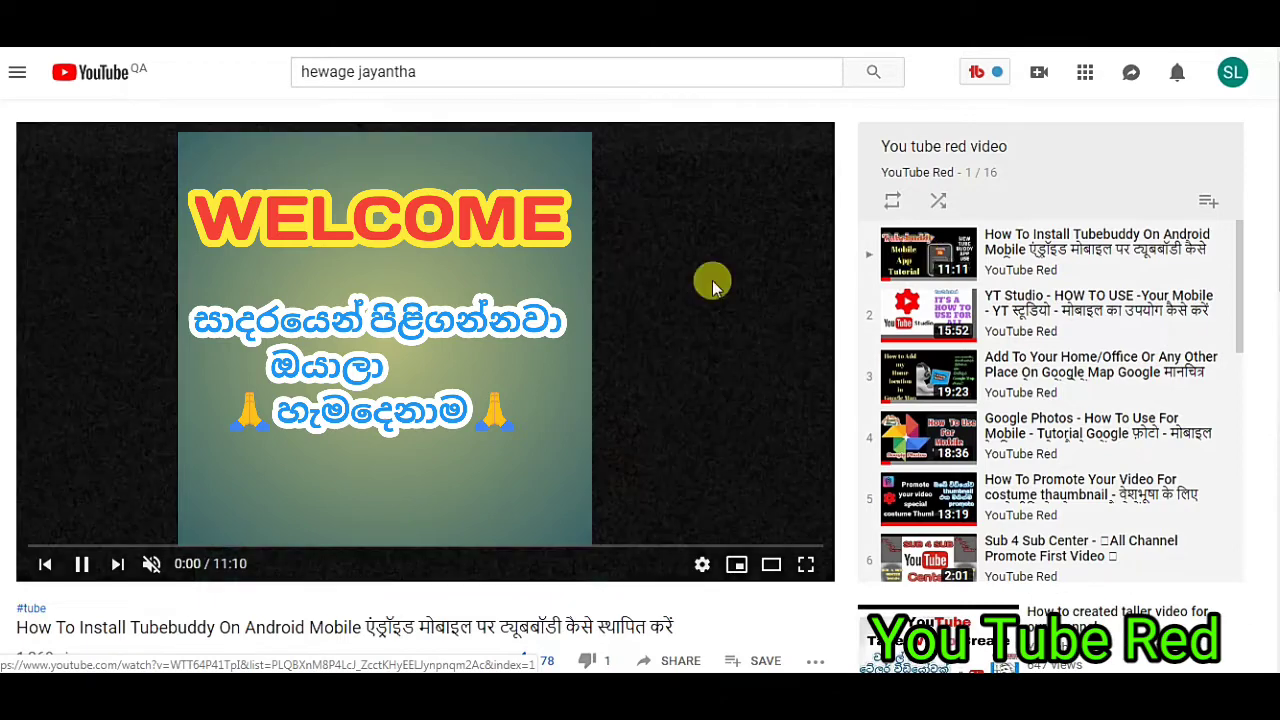
{"action": "mouse_move", "coordinate": [917, 313]}
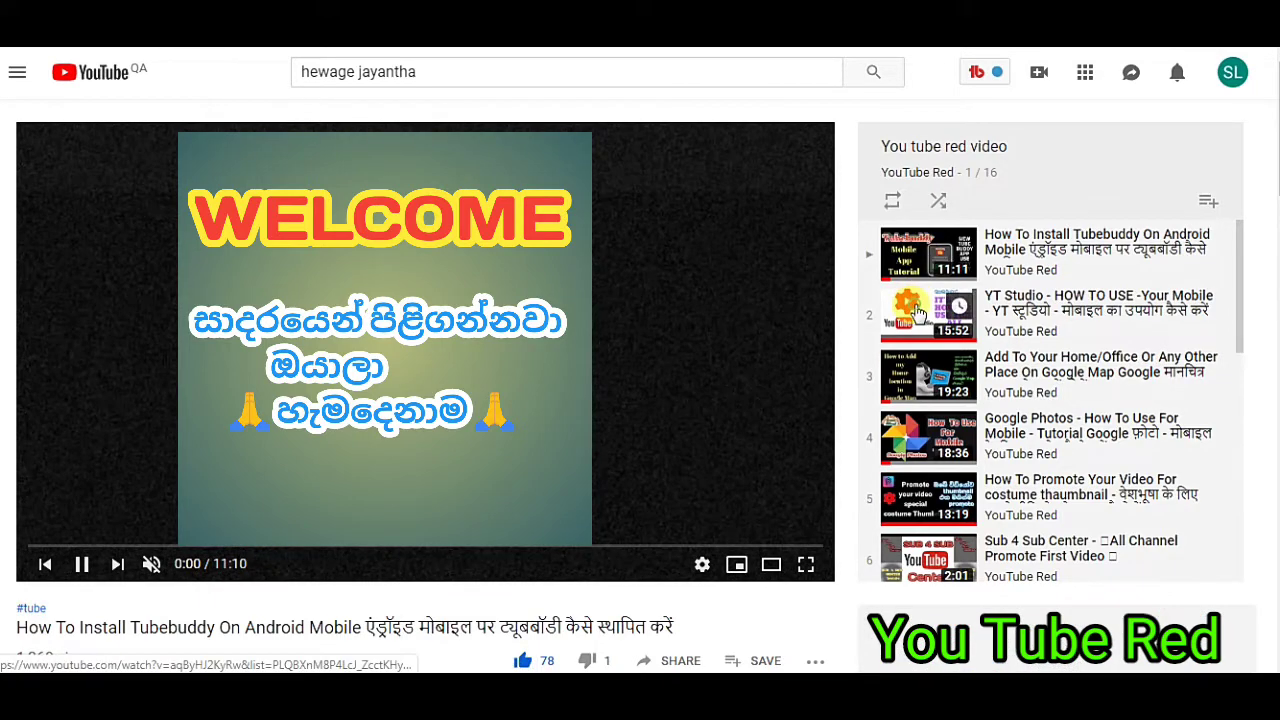
{"action": "left_click", "coordinate": [917, 313]}
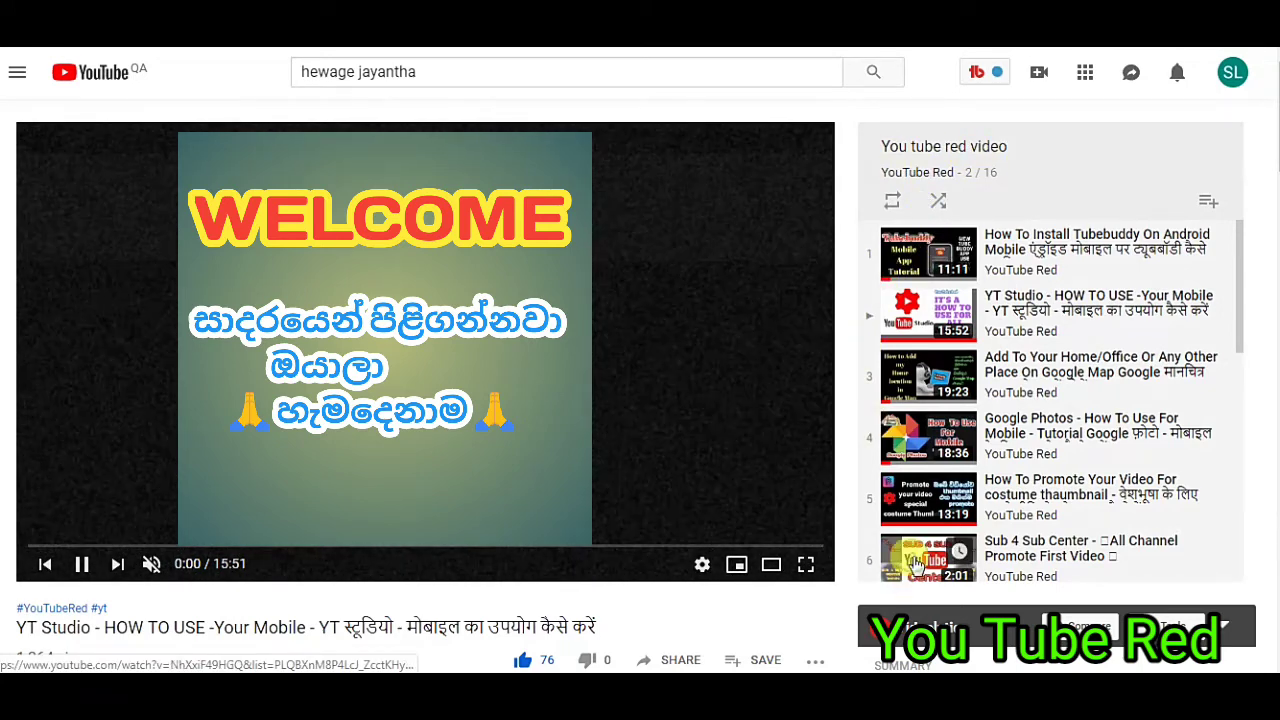
{"action": "left_click", "coordinate": [913, 565]}
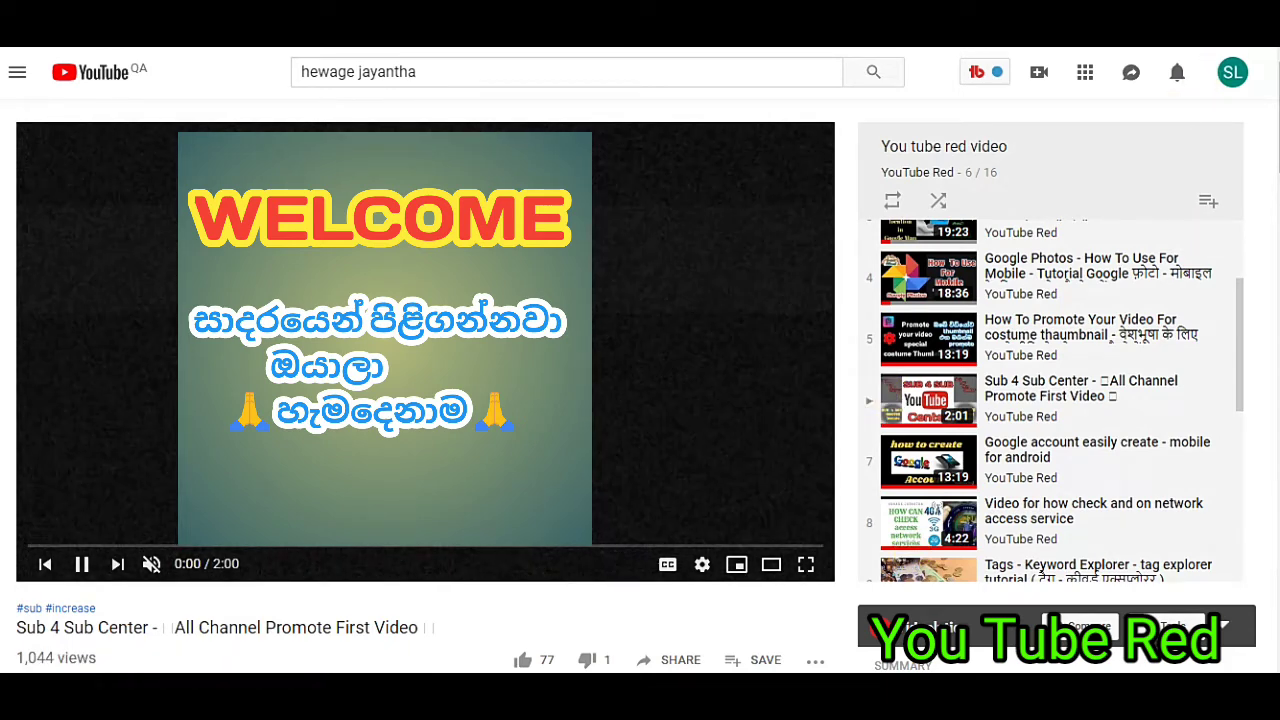
{"action": "left_click", "coordinate": [92, 72]}
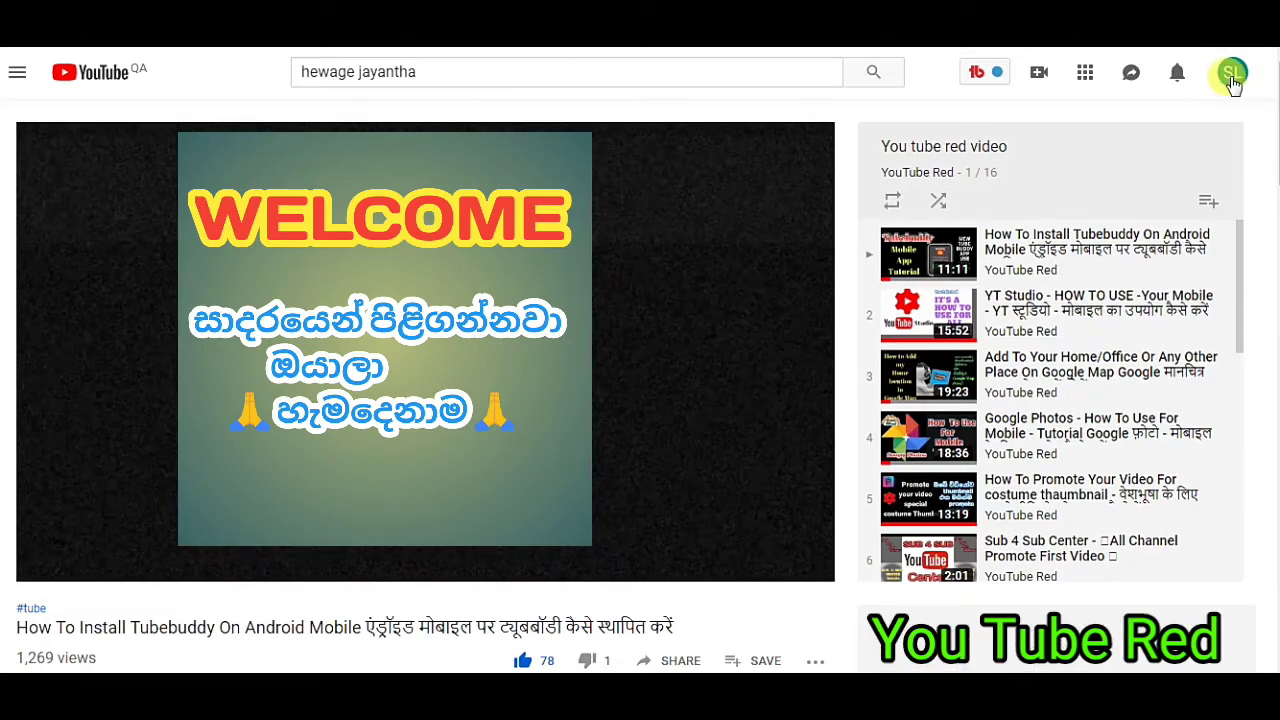
Step: Open Creator Studio from the profile avatar's account menu to see the uploads dashboard
{"action": "left_click", "coordinate": [1233, 80]}
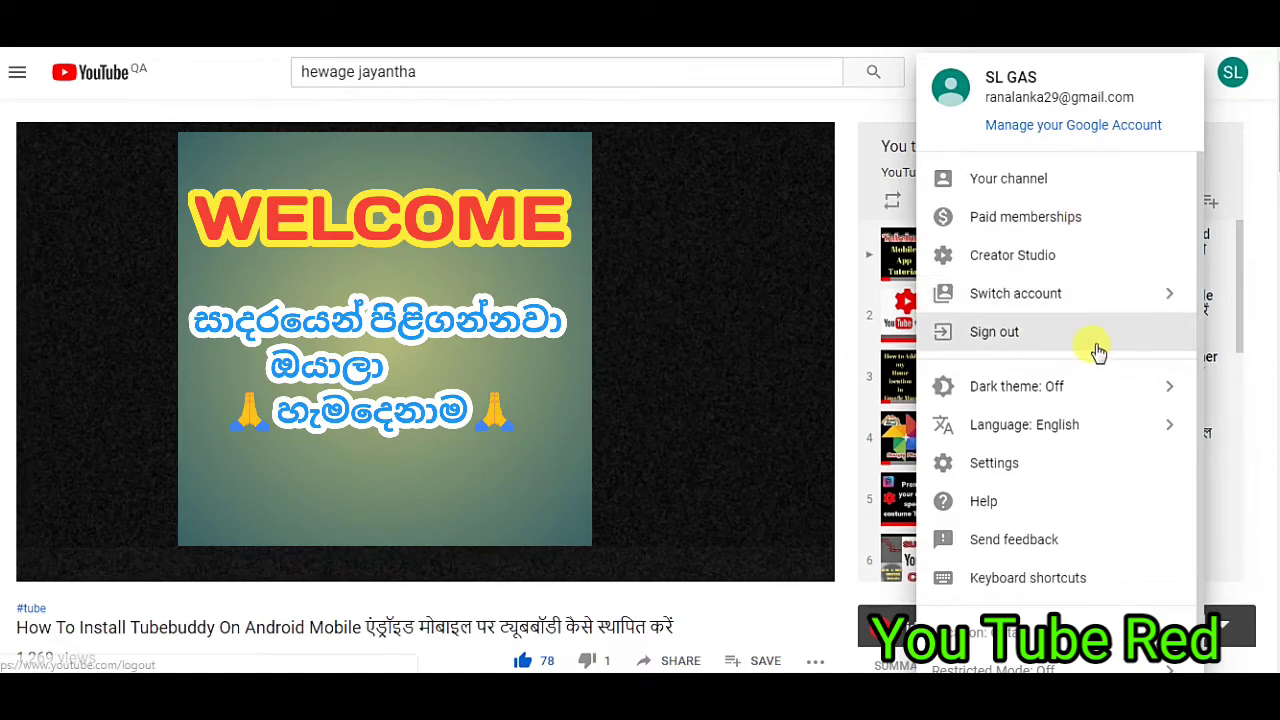
{"action": "left_click", "coordinate": [1050, 266]}
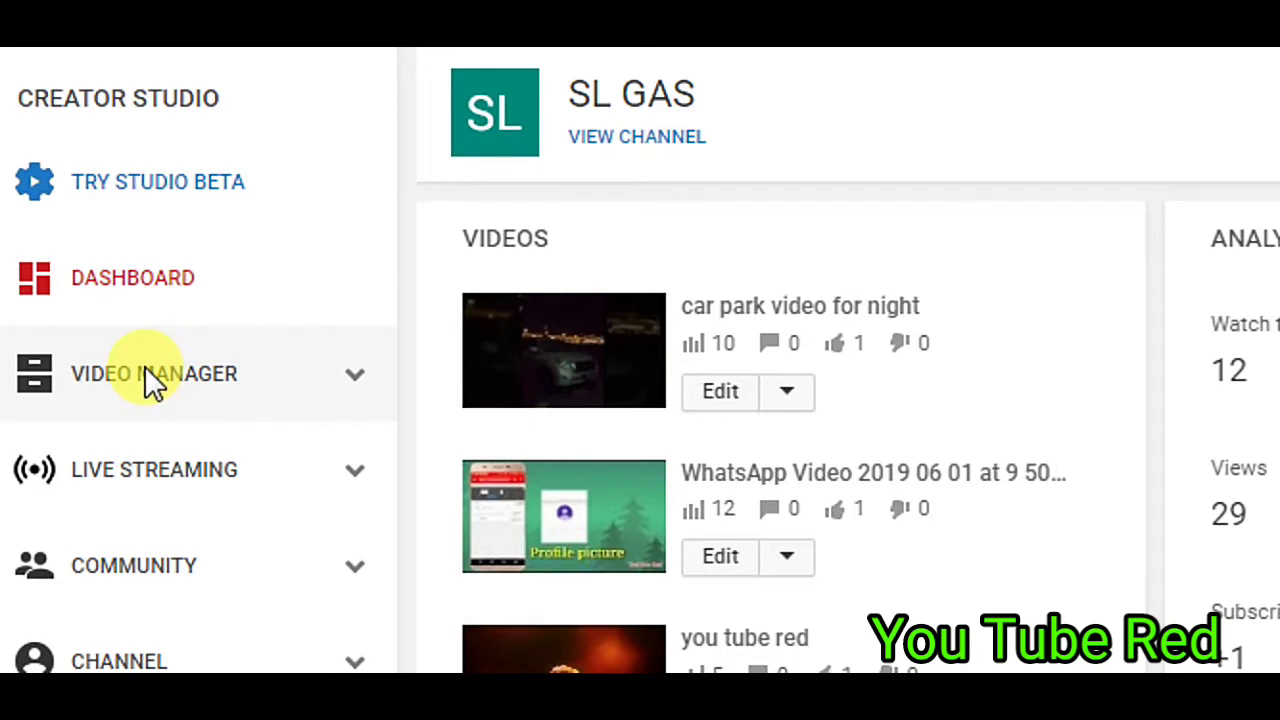
Step: Under Video Manager, view Videos, then open the Playlists page showing 0 playlists
{"action": "left_click", "coordinate": [150, 383]}
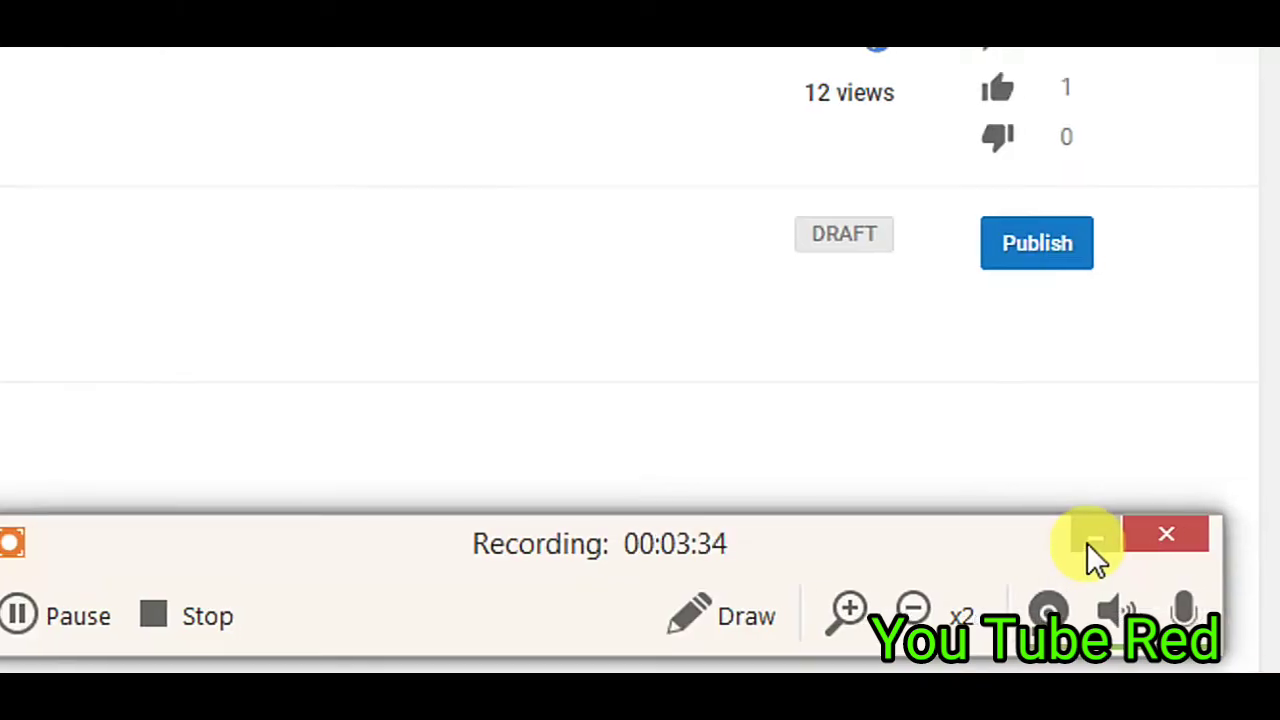
{"action": "left_click", "coordinate": [1086, 557]}
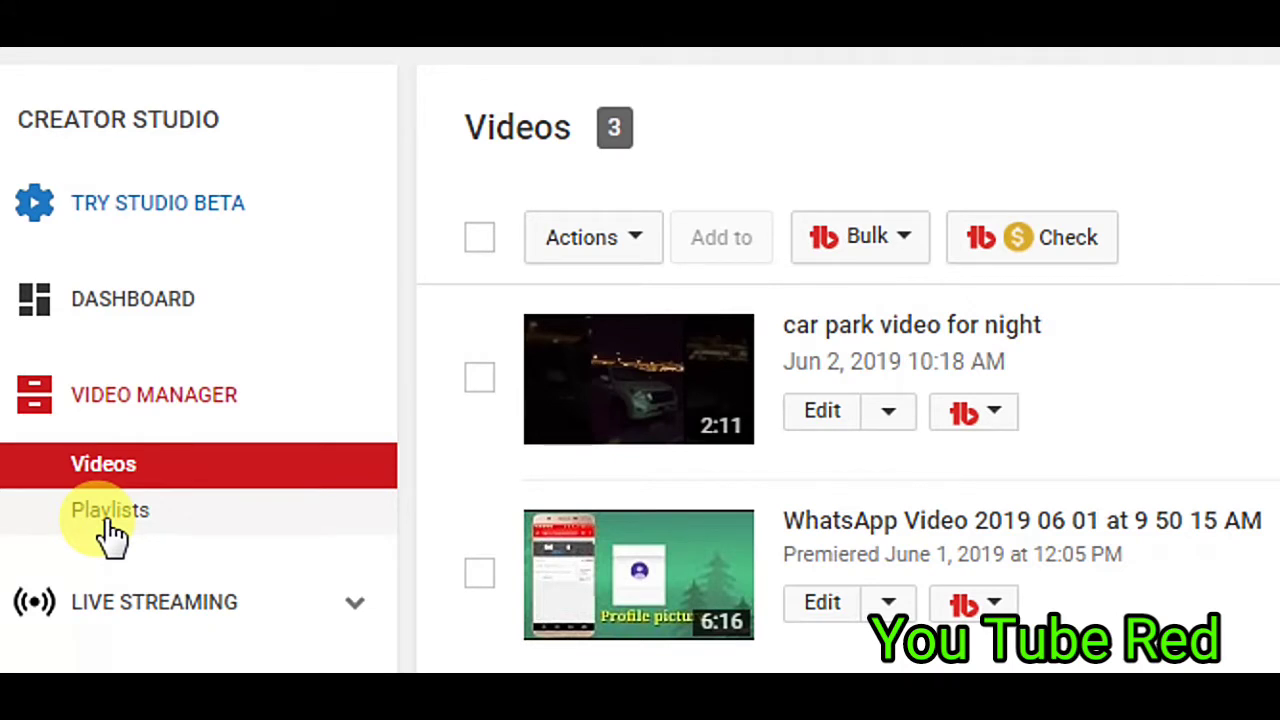
{"action": "left_click", "coordinate": [106, 518]}
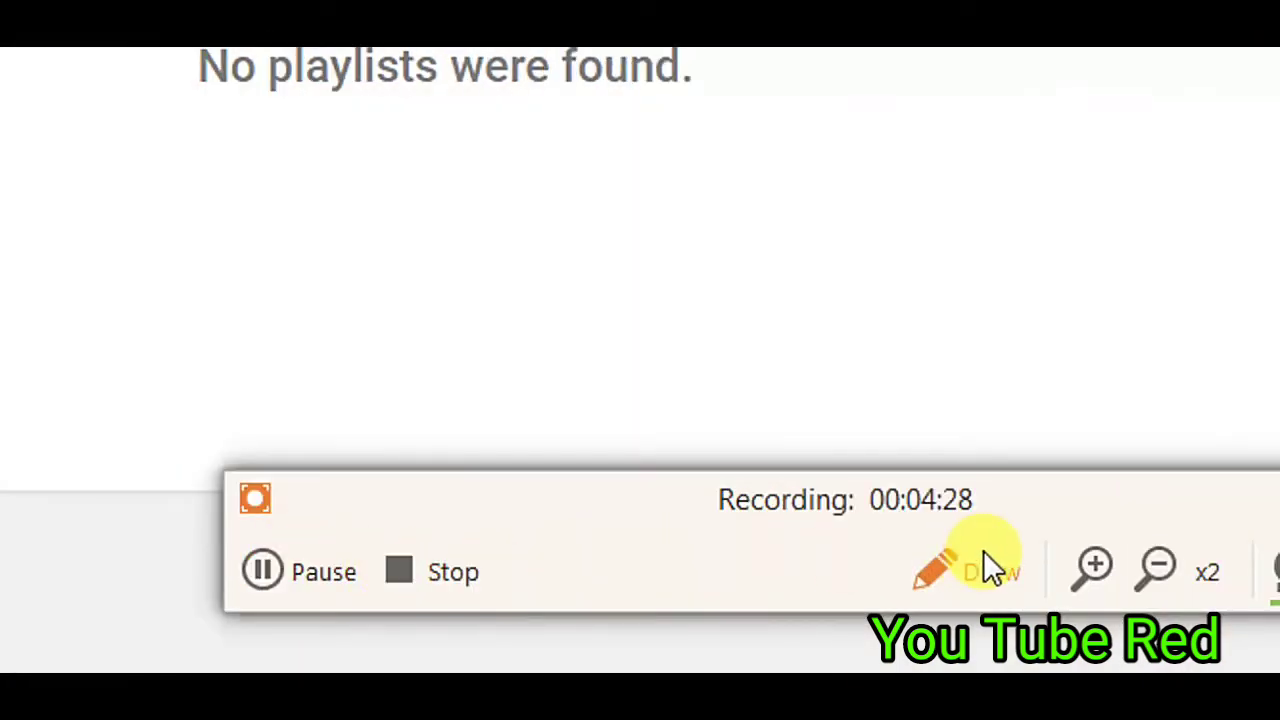
{"action": "left_click", "coordinate": [1092, 563]}
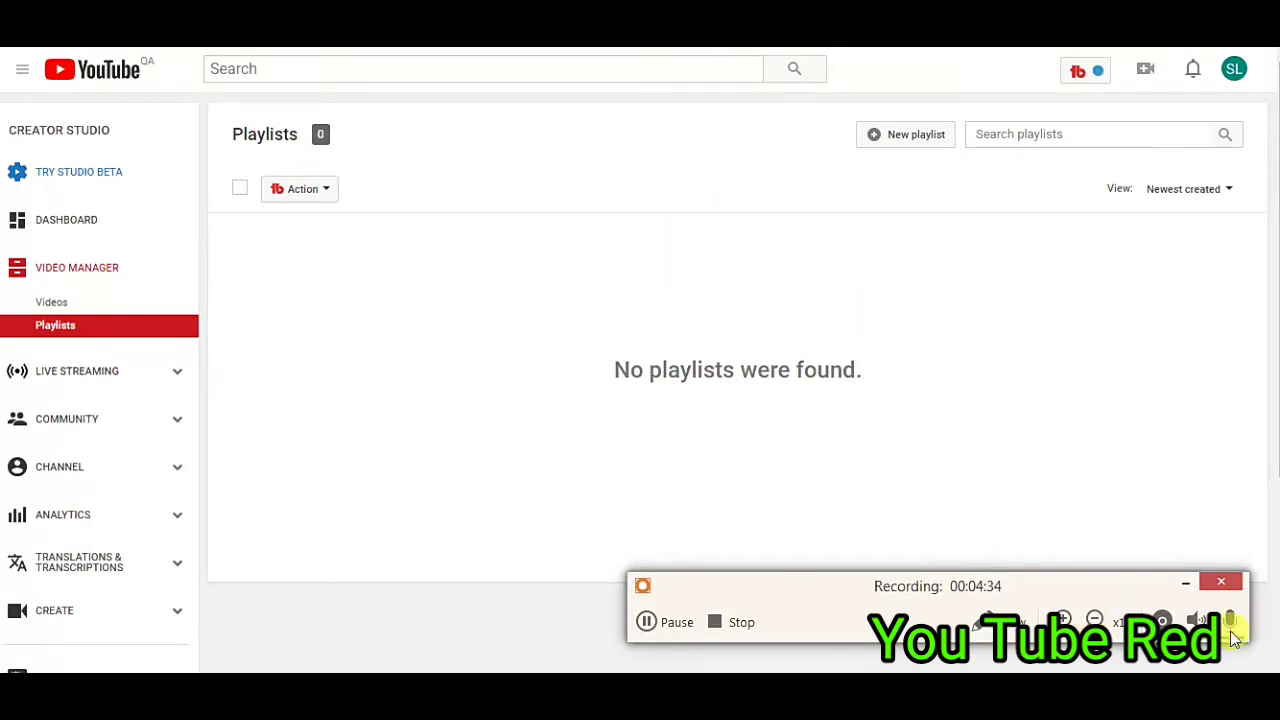
{"action": "left_click", "coordinate": [1188, 583]}
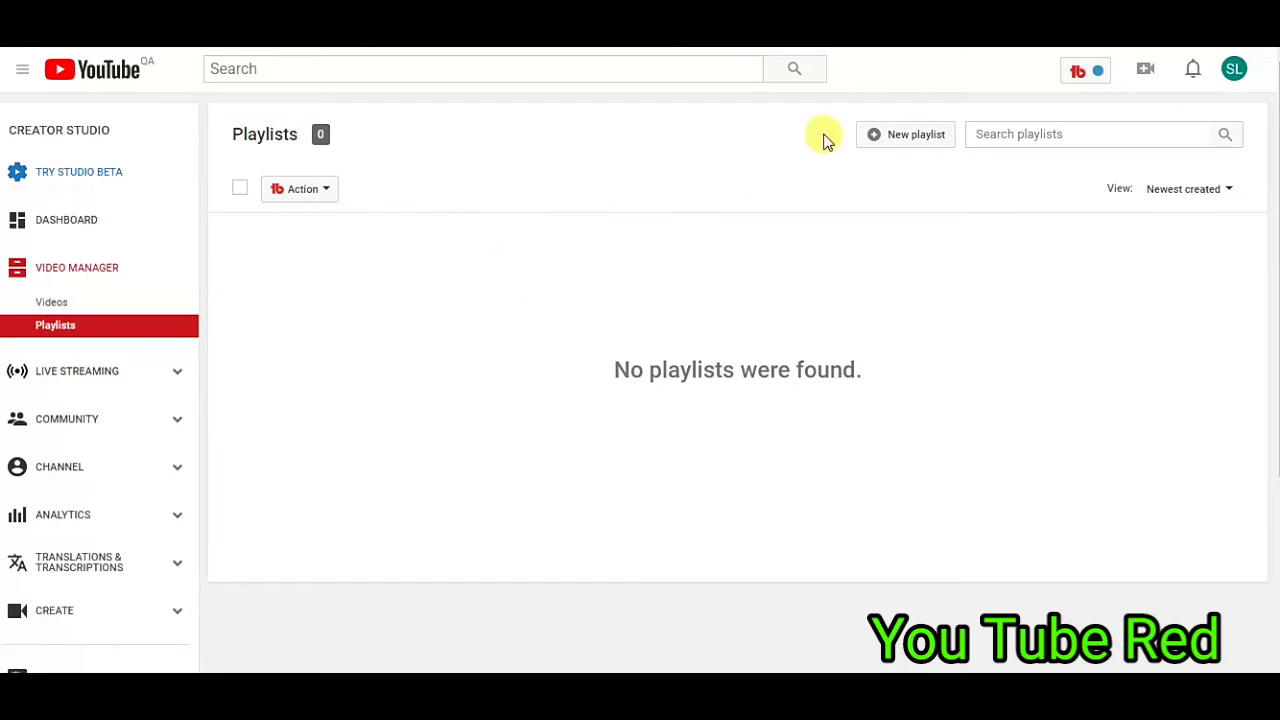
Step: Create a new Public playlist titled 'my video'
{"action": "left_click", "coordinate": [872, 138]}
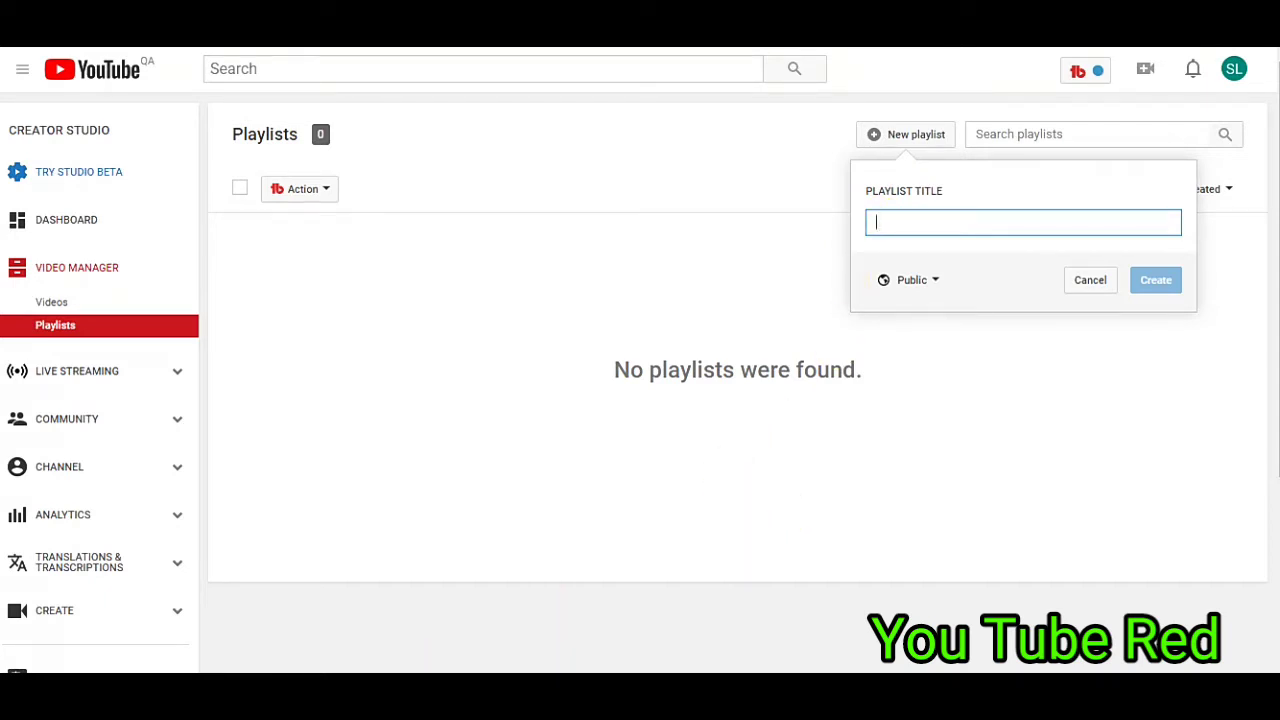
{"action": "left_click", "coordinate": [484, 700]}
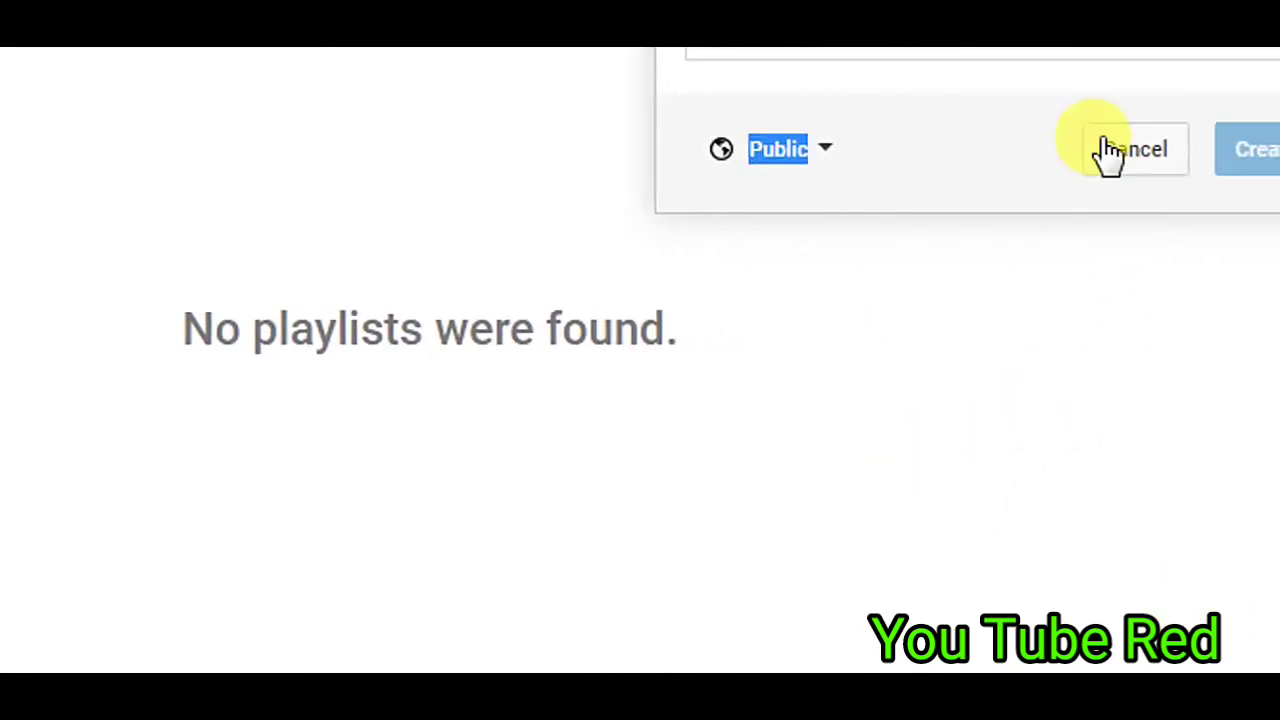
{"action": "left_click_drag", "start_coordinate": [1110, 152], "coordinate": [1086, 343]}
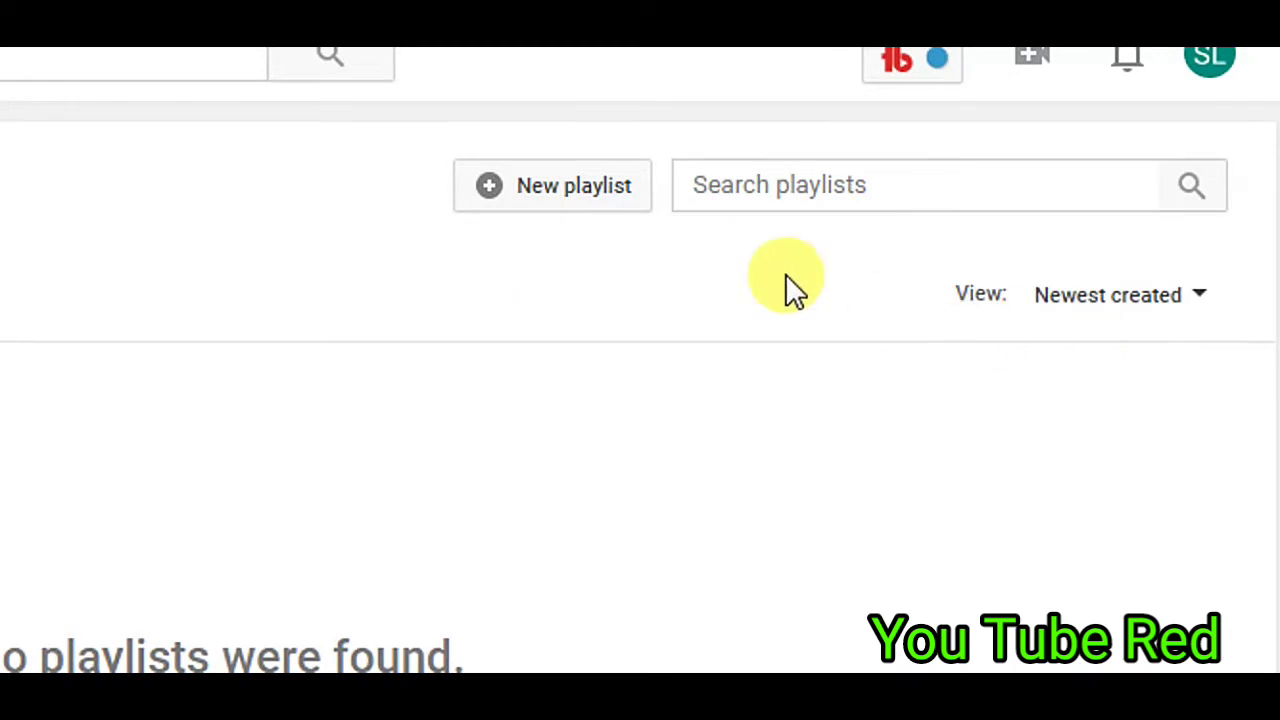
{"action": "left_click", "coordinate": [490, 188]}
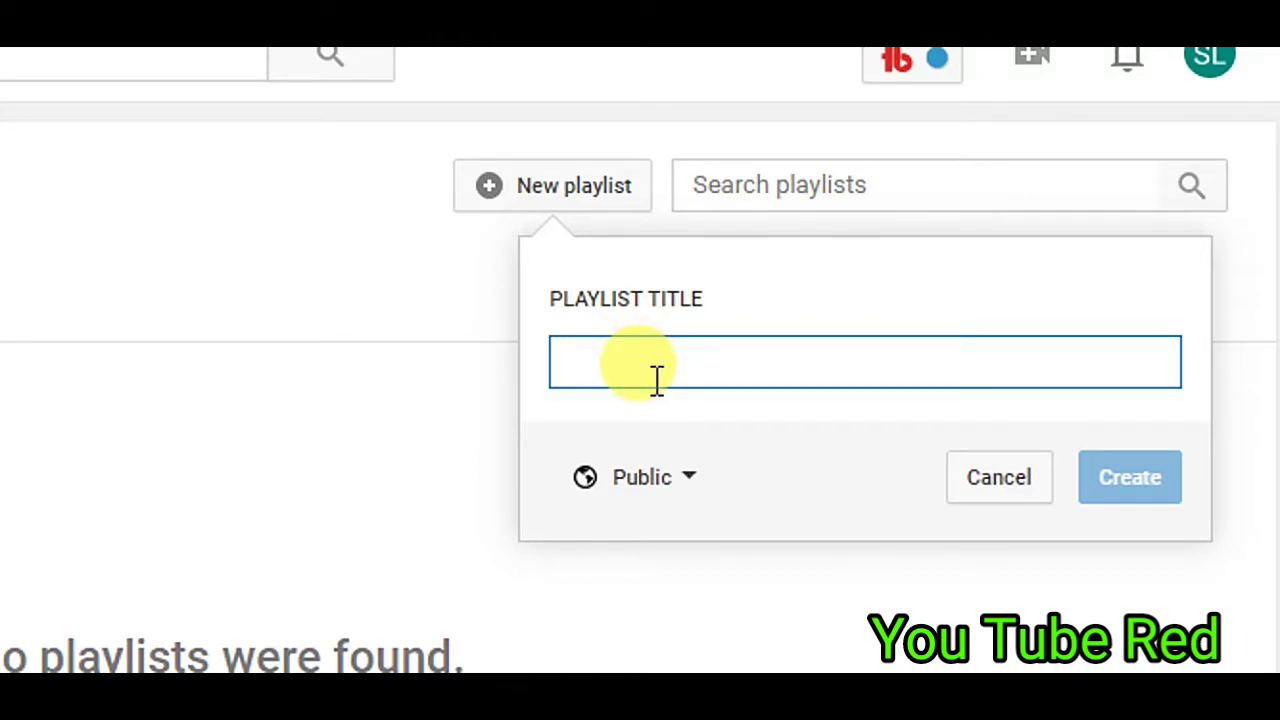
{"action": "type", "text": "my "}
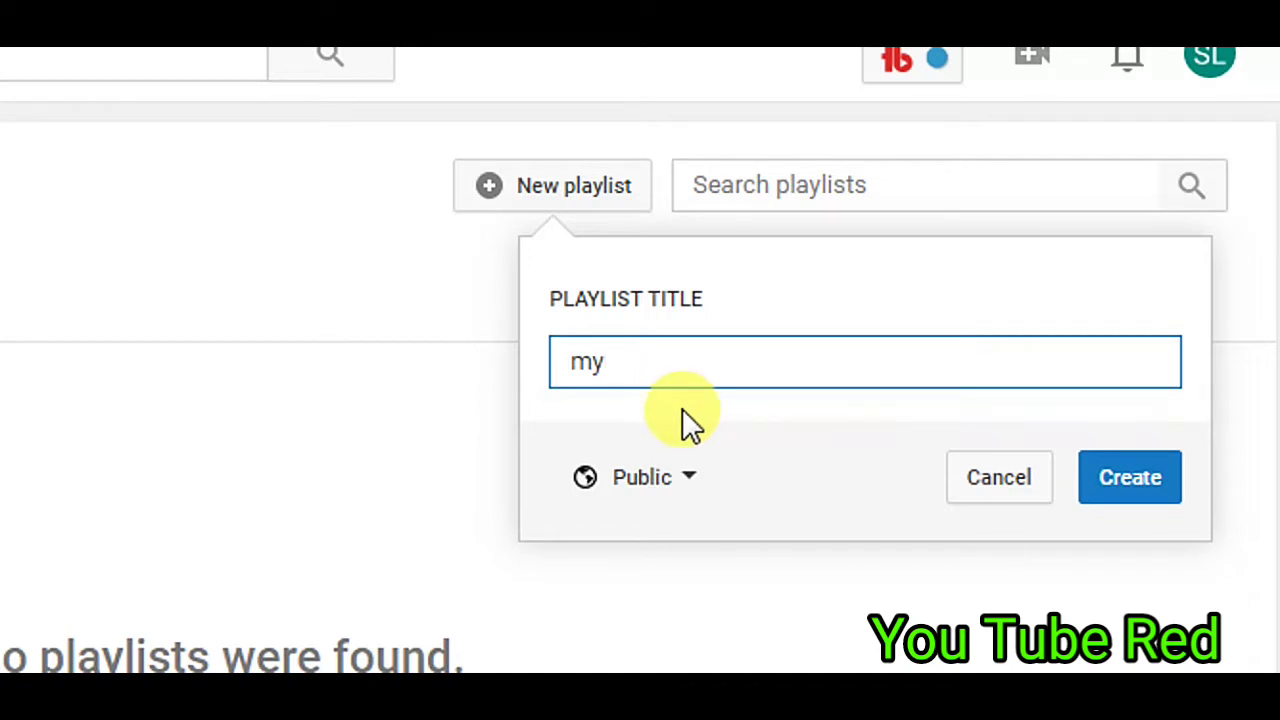
{"action": "type", "text": "vid"}
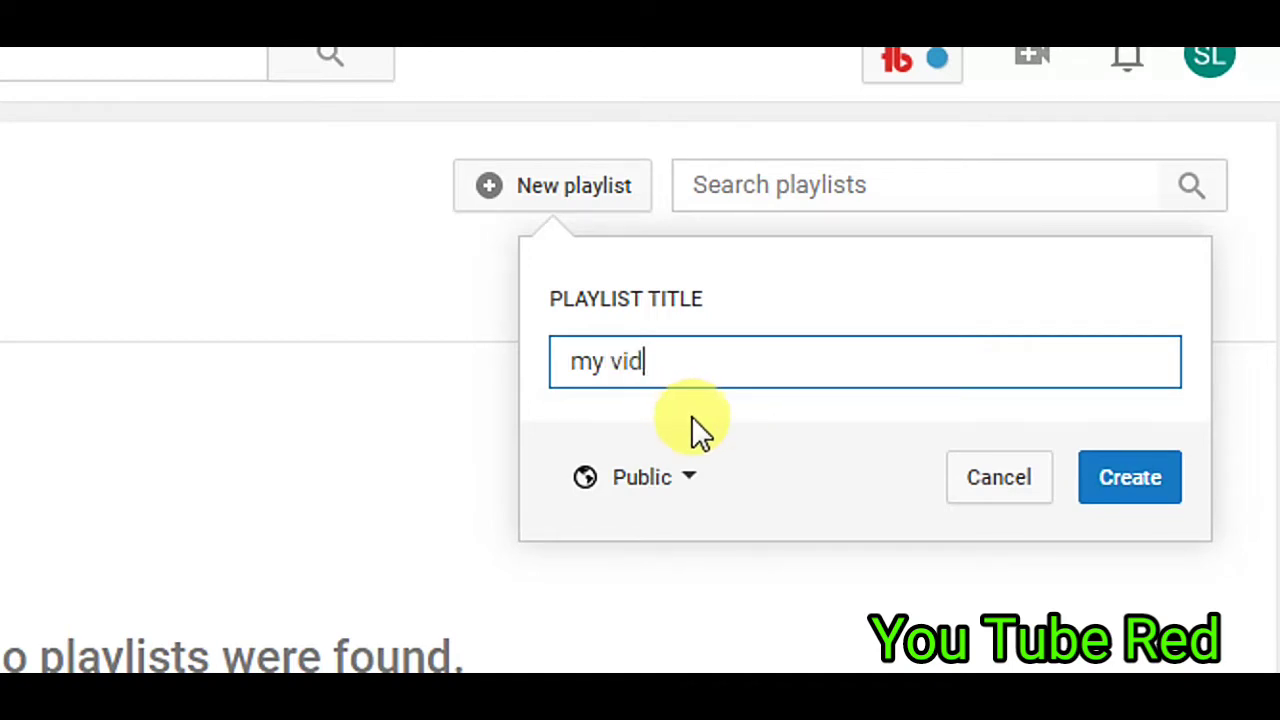
{"action": "type", "text": "eo"}
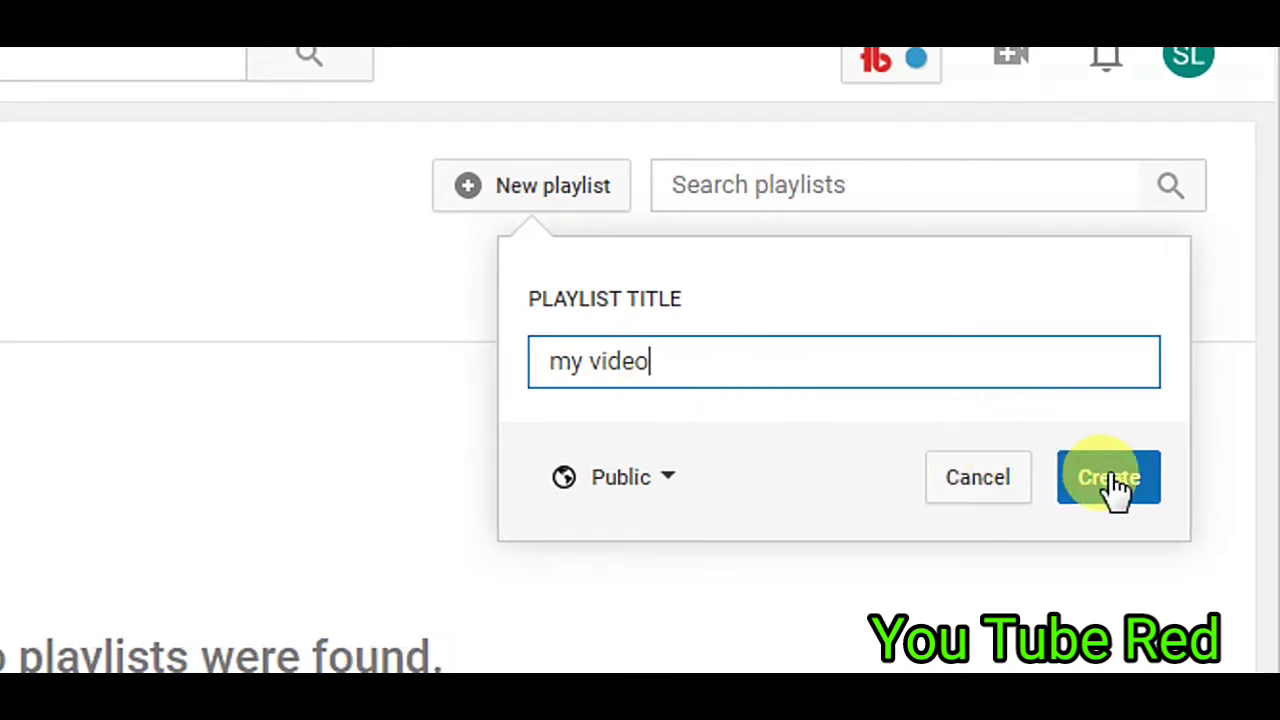
{"action": "left_click", "coordinate": [1110, 477]}
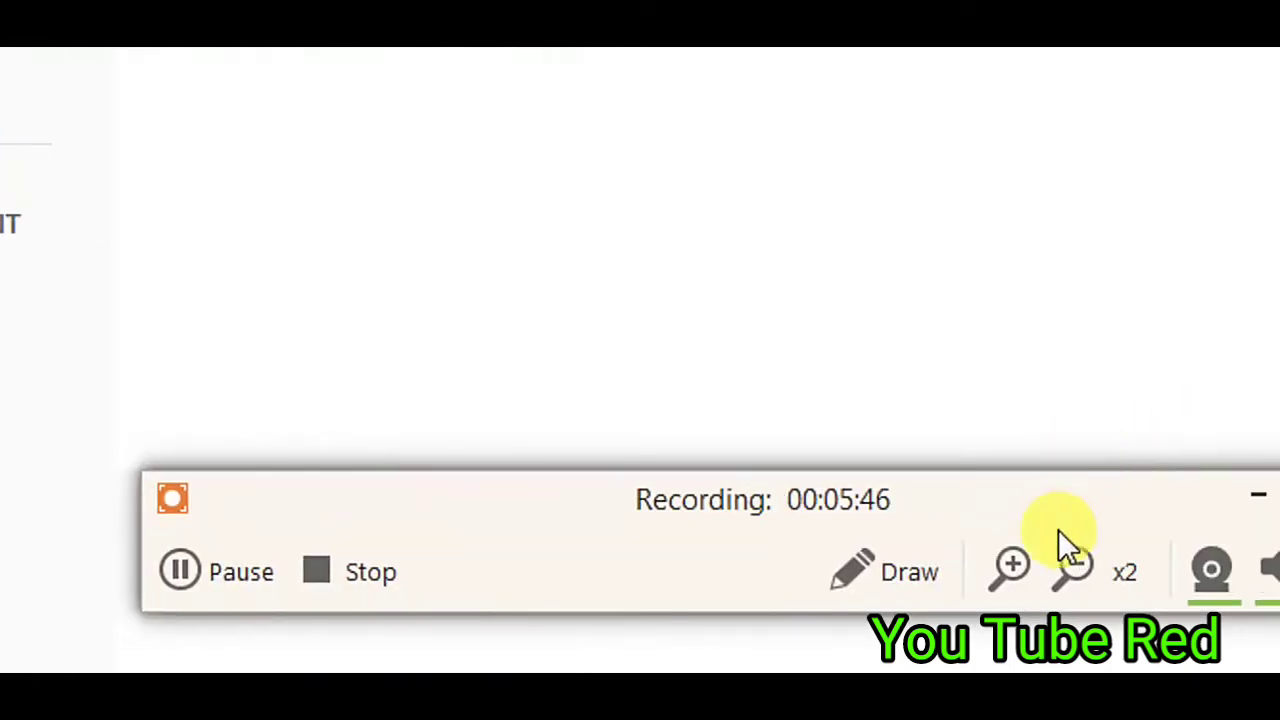
{"action": "left_click", "coordinate": [1080, 570]}
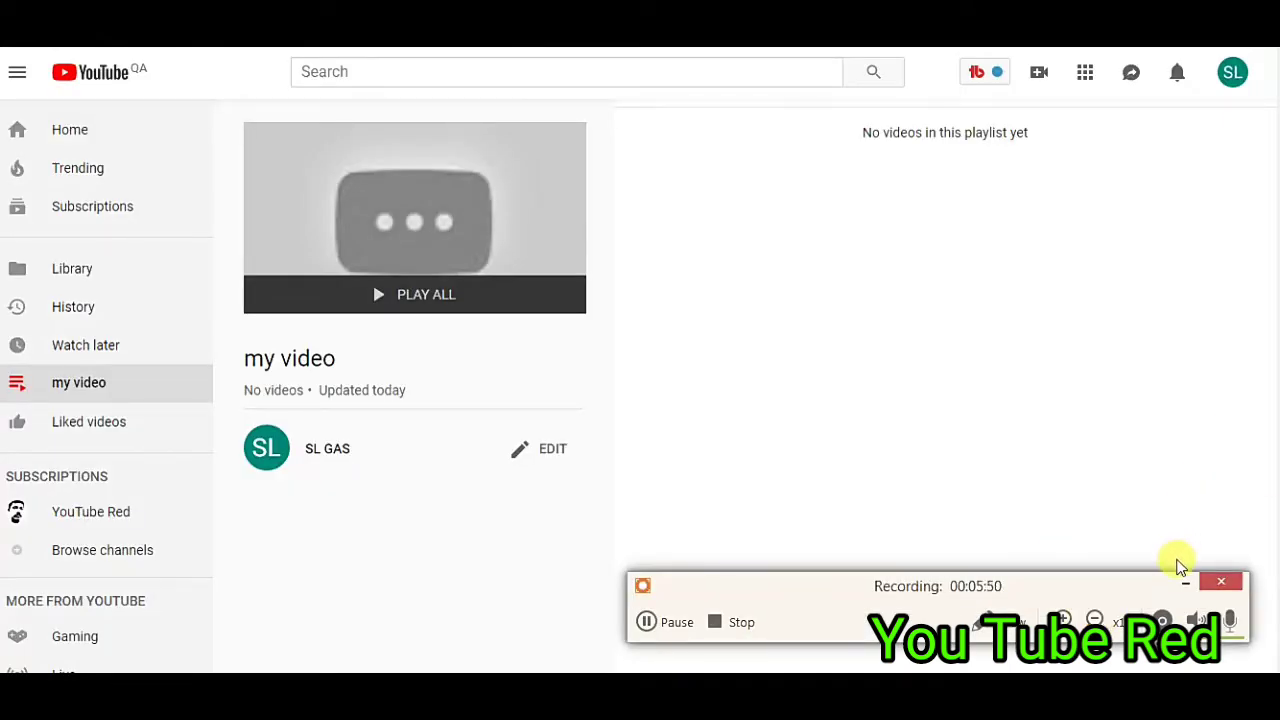
Step: Open the editor for the empty 'my video' playlist using EDIT
{"action": "left_click", "coordinate": [1185, 583]}
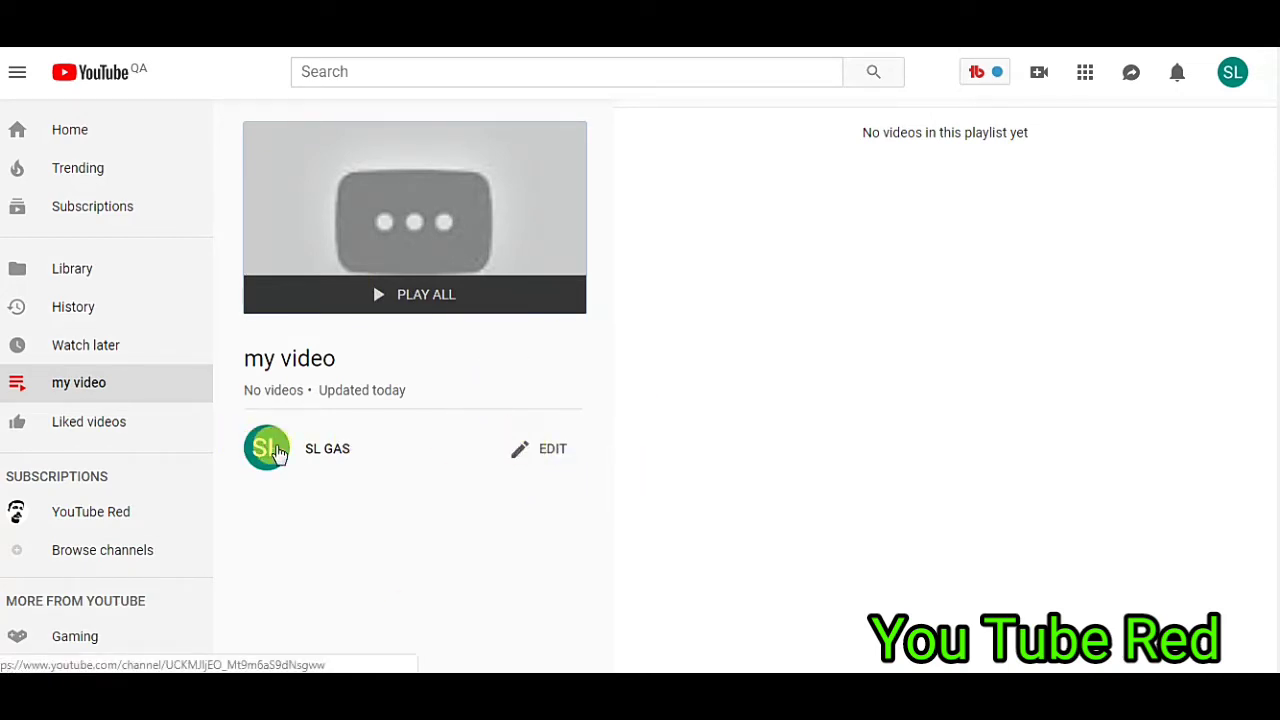
{"action": "left_click", "coordinate": [530, 448]}
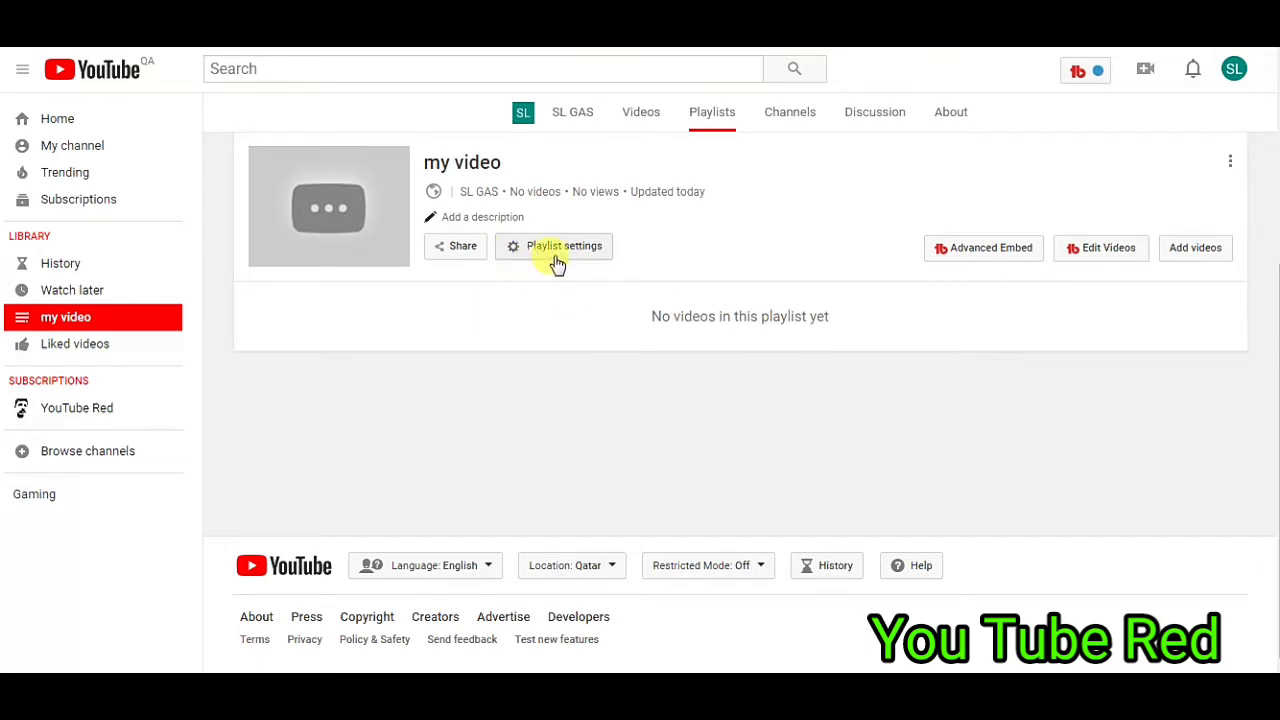
Step: Keep the playlist Public with Manual ordering, enable 'Add new videos to top of playlist', and save
{"action": "left_click", "coordinate": [478, 218]}
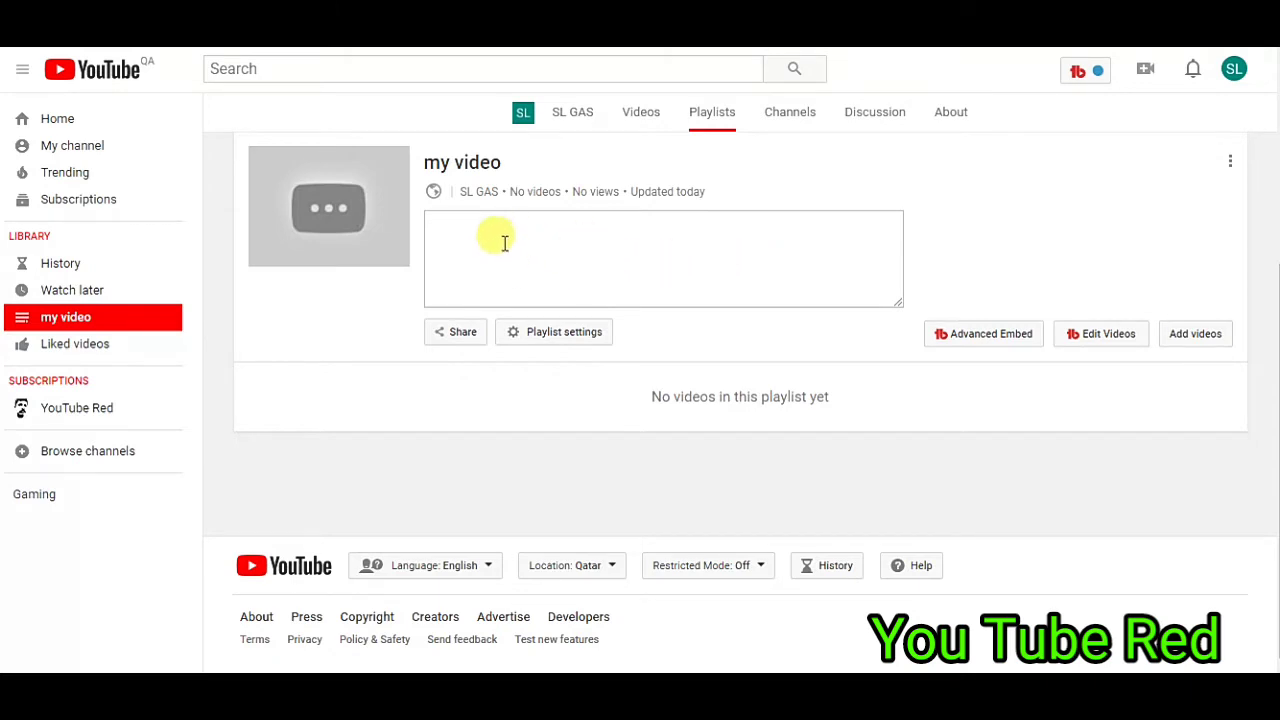
{"action": "left_click", "coordinate": [546, 342]}
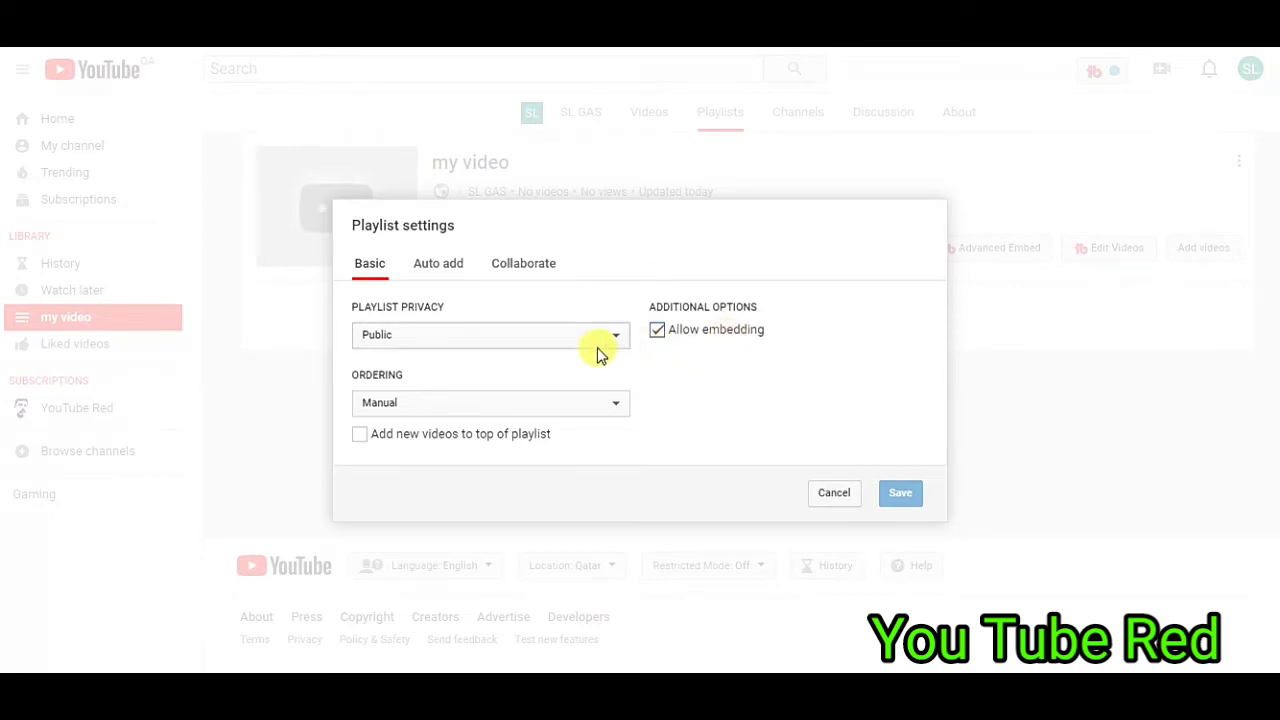
{"action": "left_click", "coordinate": [613, 408]}
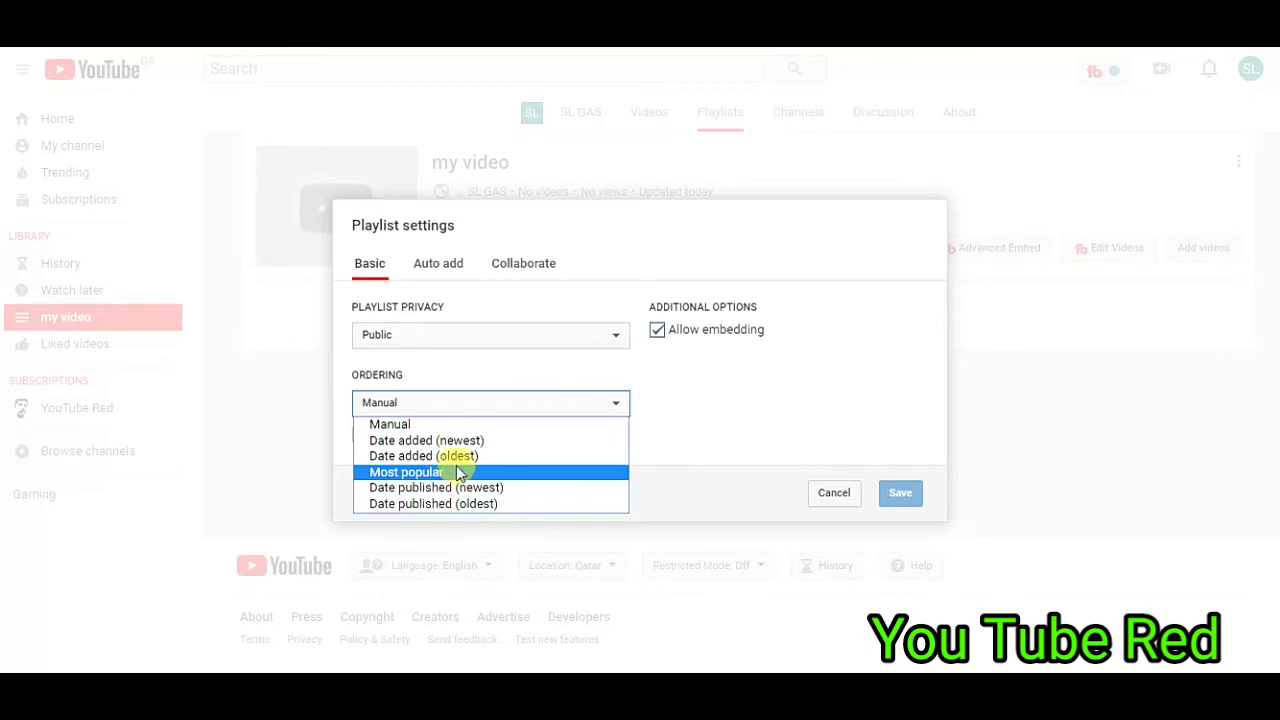
{"action": "left_click", "coordinate": [510, 366]}
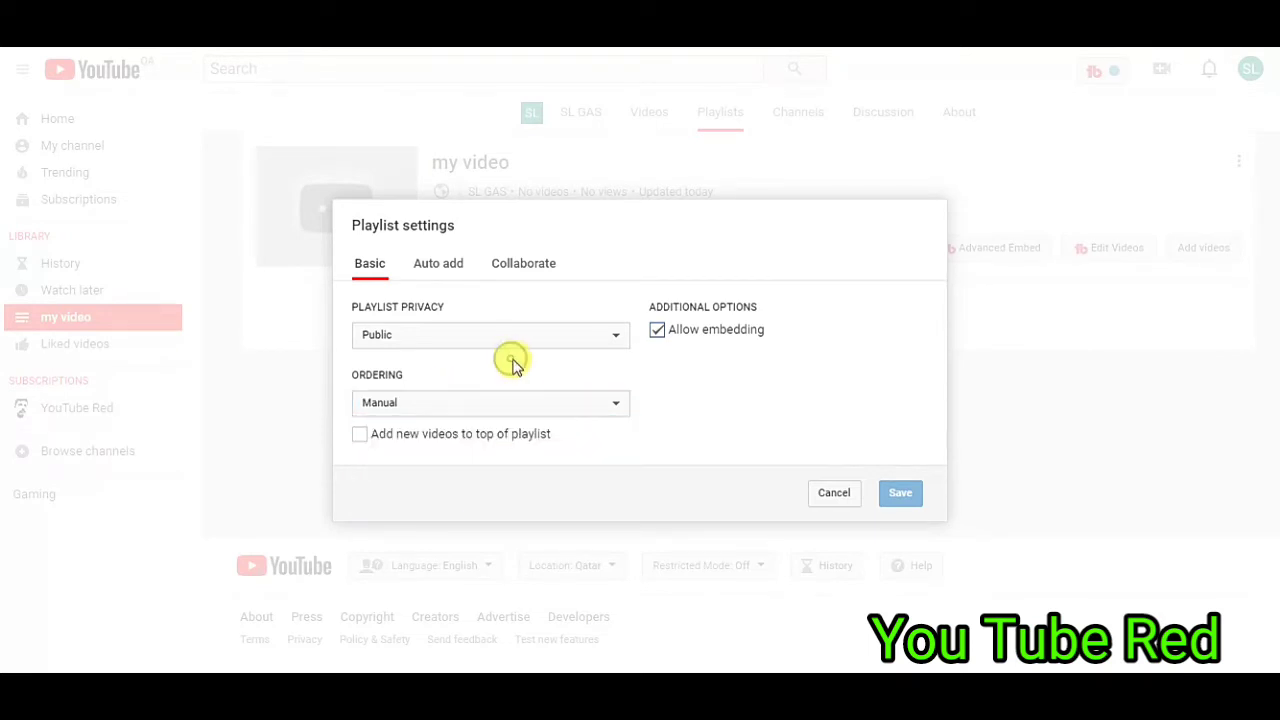
{"action": "left_click", "coordinate": [360, 434]}
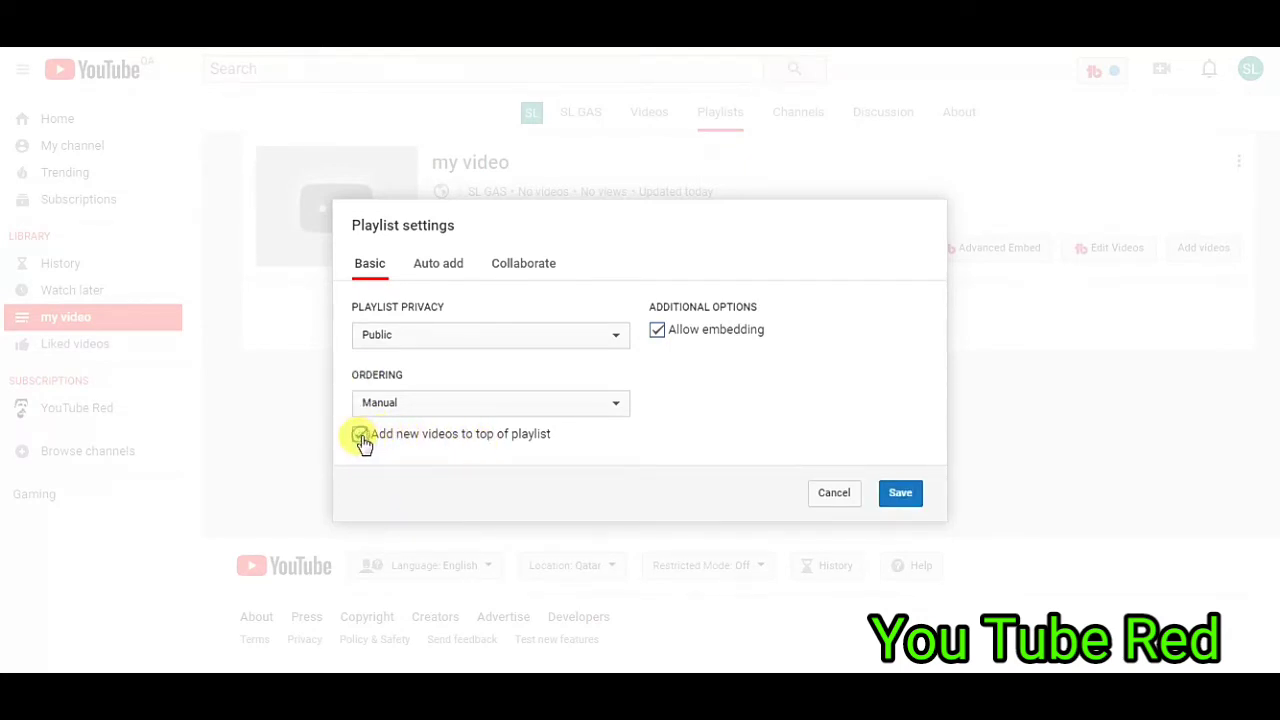
{"action": "left_click", "coordinate": [900, 492]}
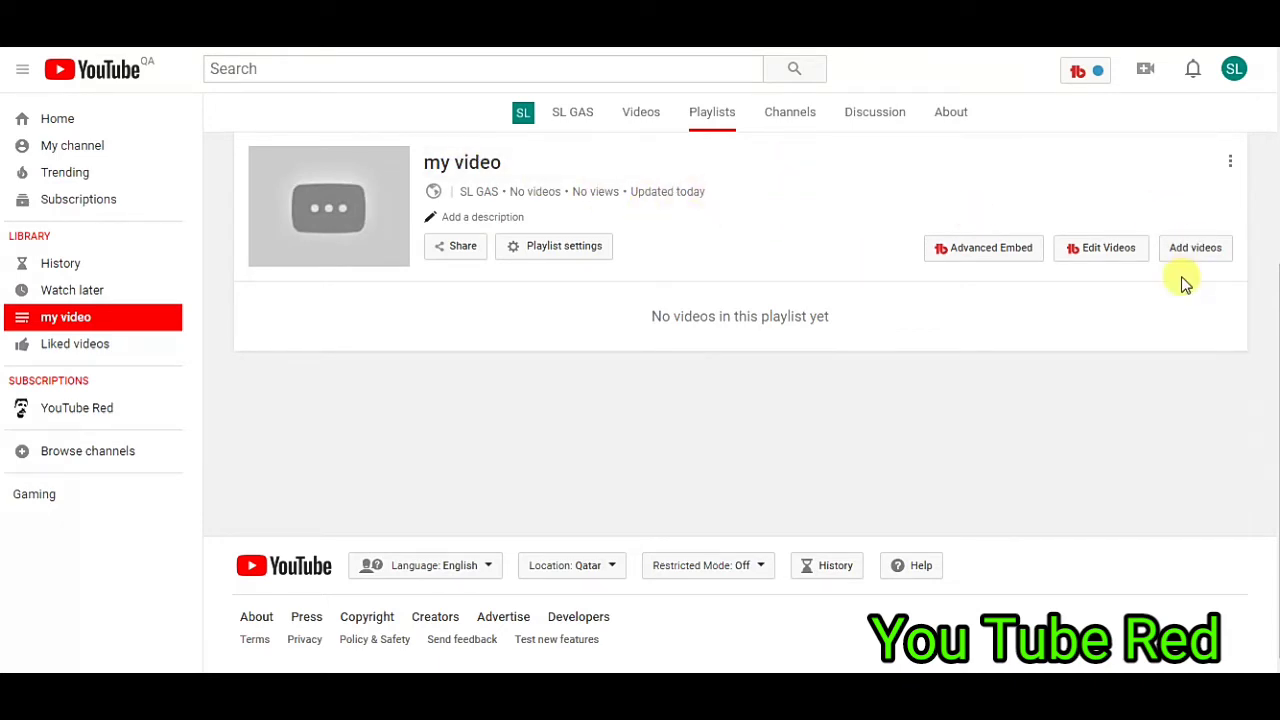
Step: Add 'car park video for night' (2:11) from Your YouTube videos to 'my video'
{"action": "left_click", "coordinate": [1183, 250]}
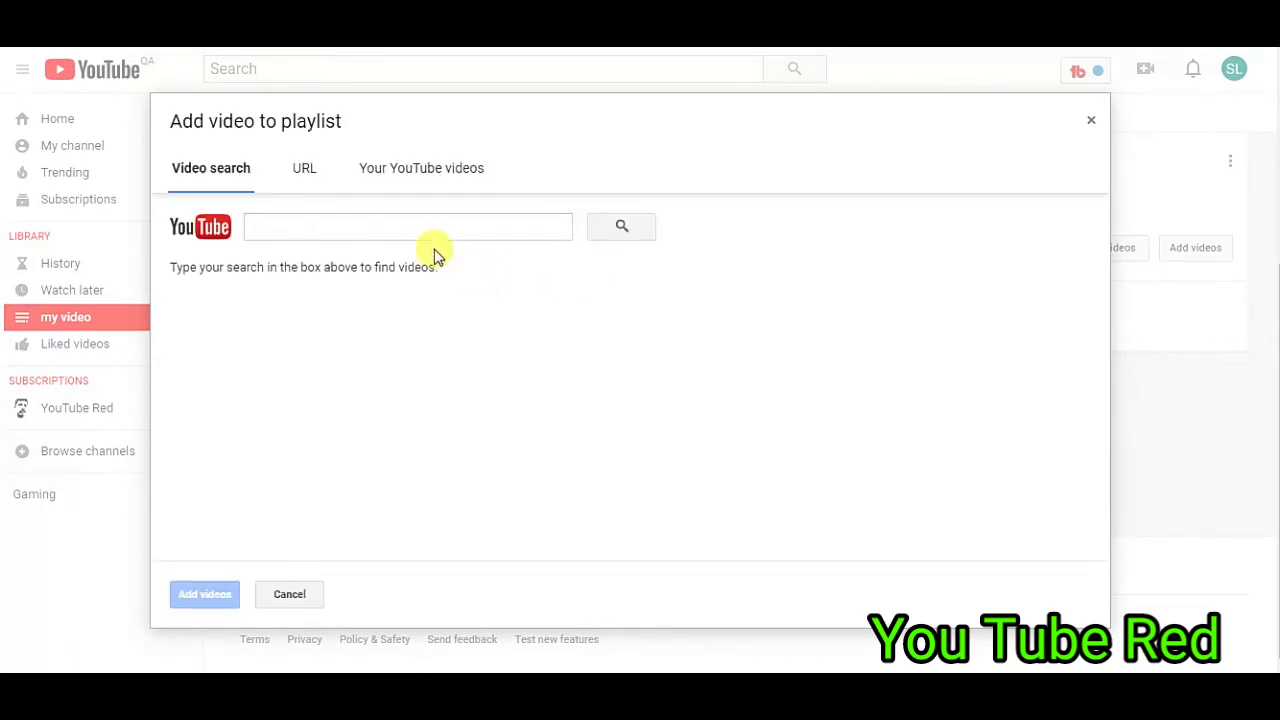
{"action": "left_click", "coordinate": [294, 226]}
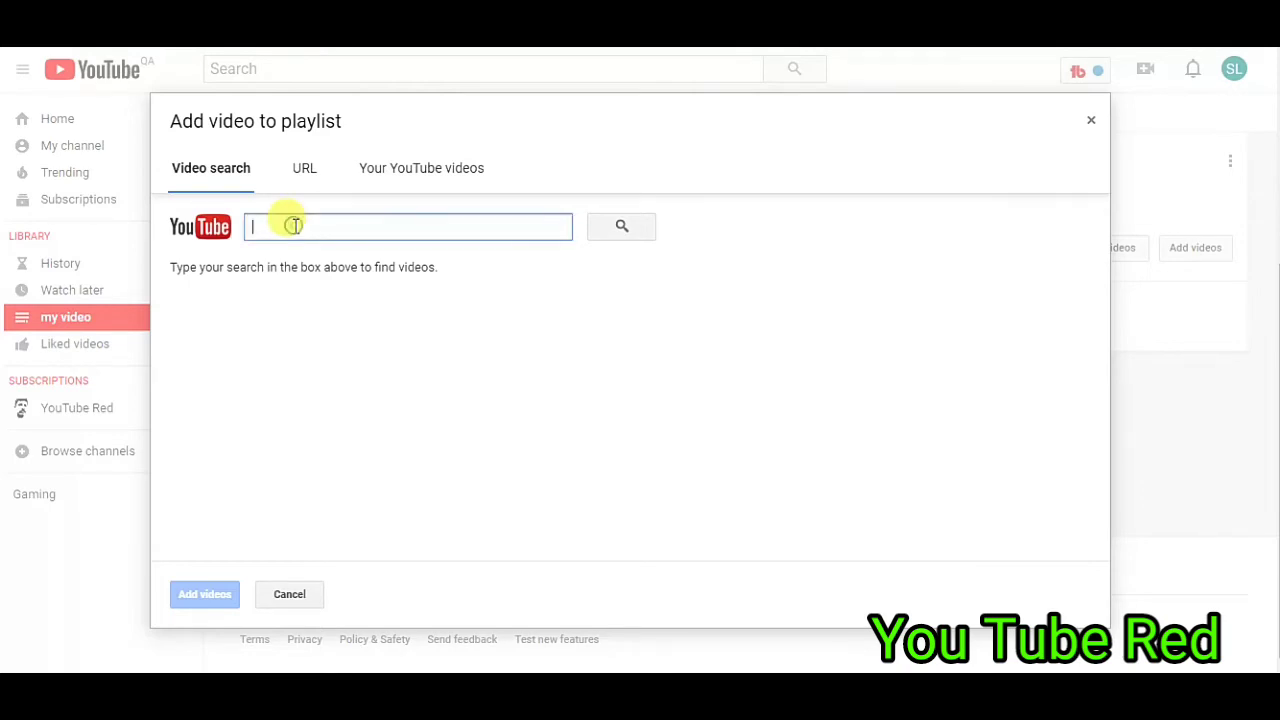
{"action": "left_click", "coordinate": [424, 170]}
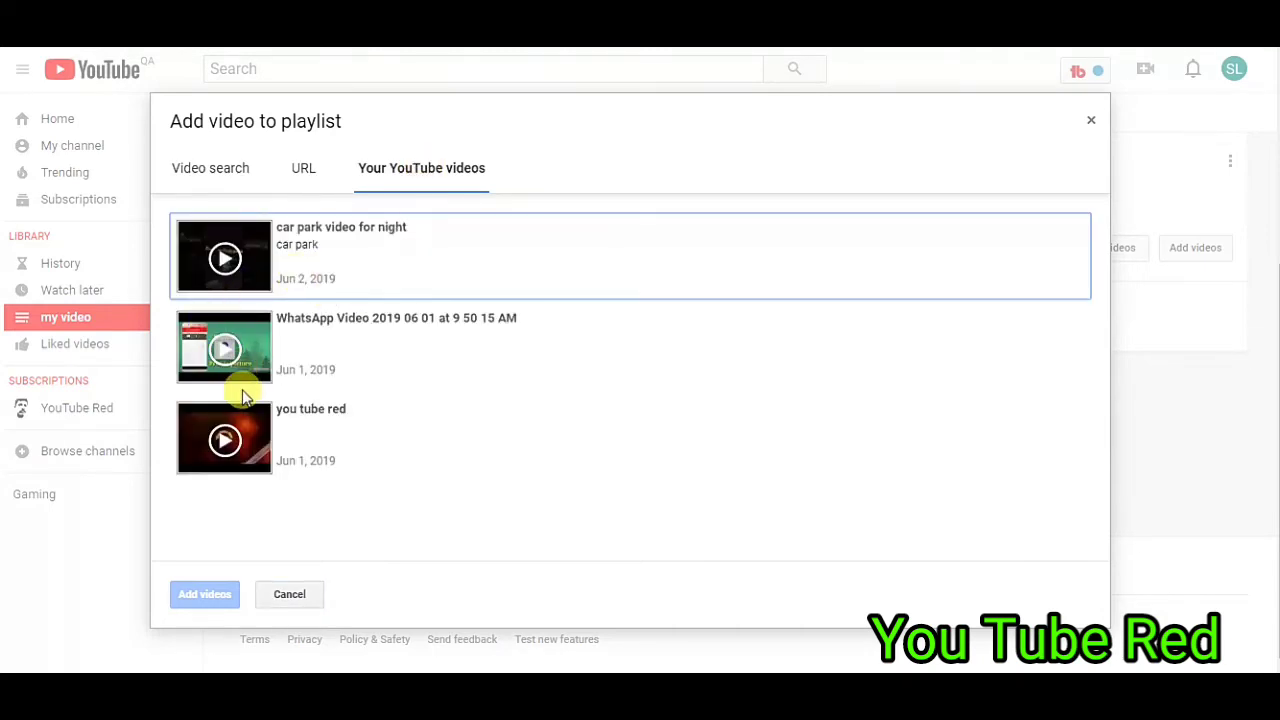
{"action": "left_click", "coordinate": [258, 254]}
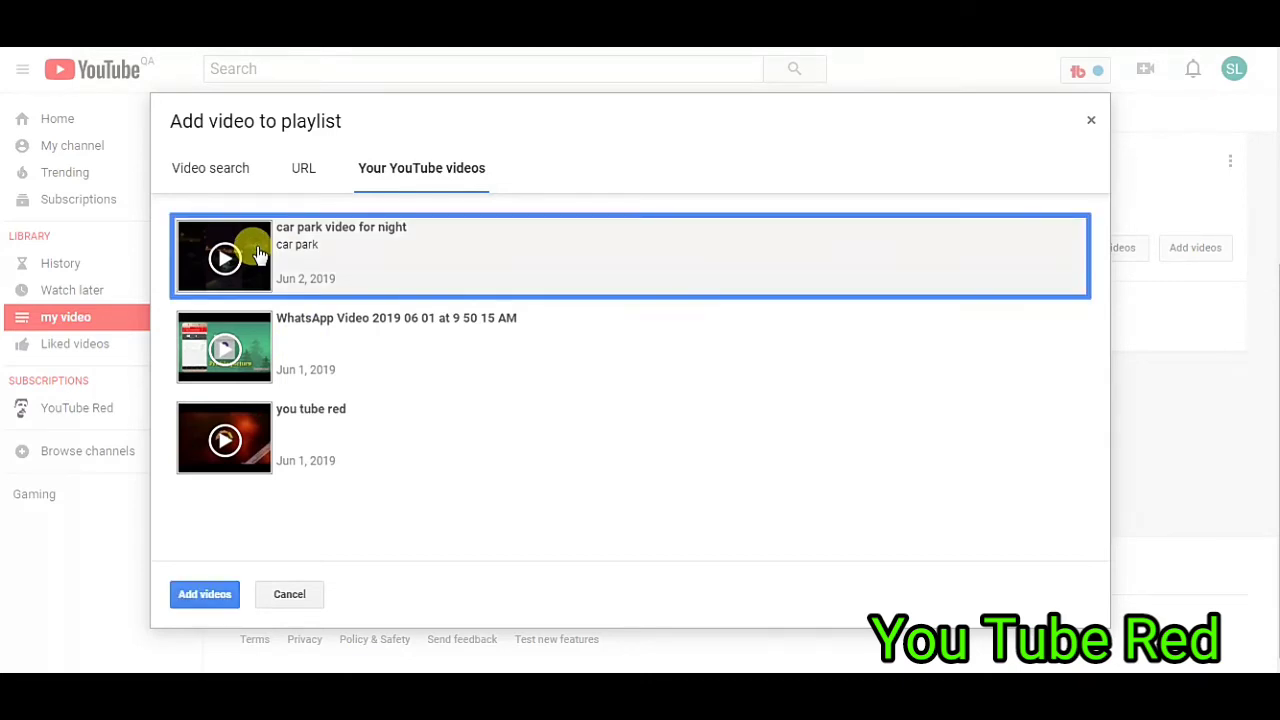
{"action": "left_click", "coordinate": [205, 594]}
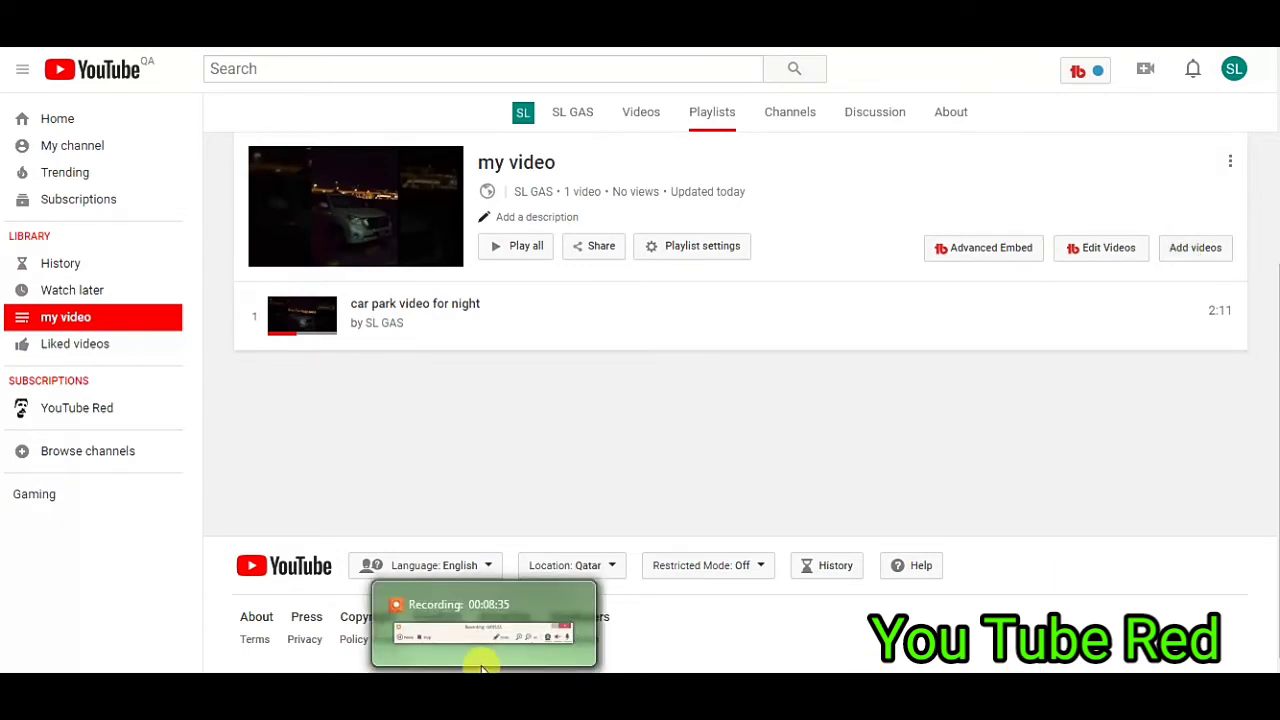
{"action": "left_click", "coordinate": [480, 650]}
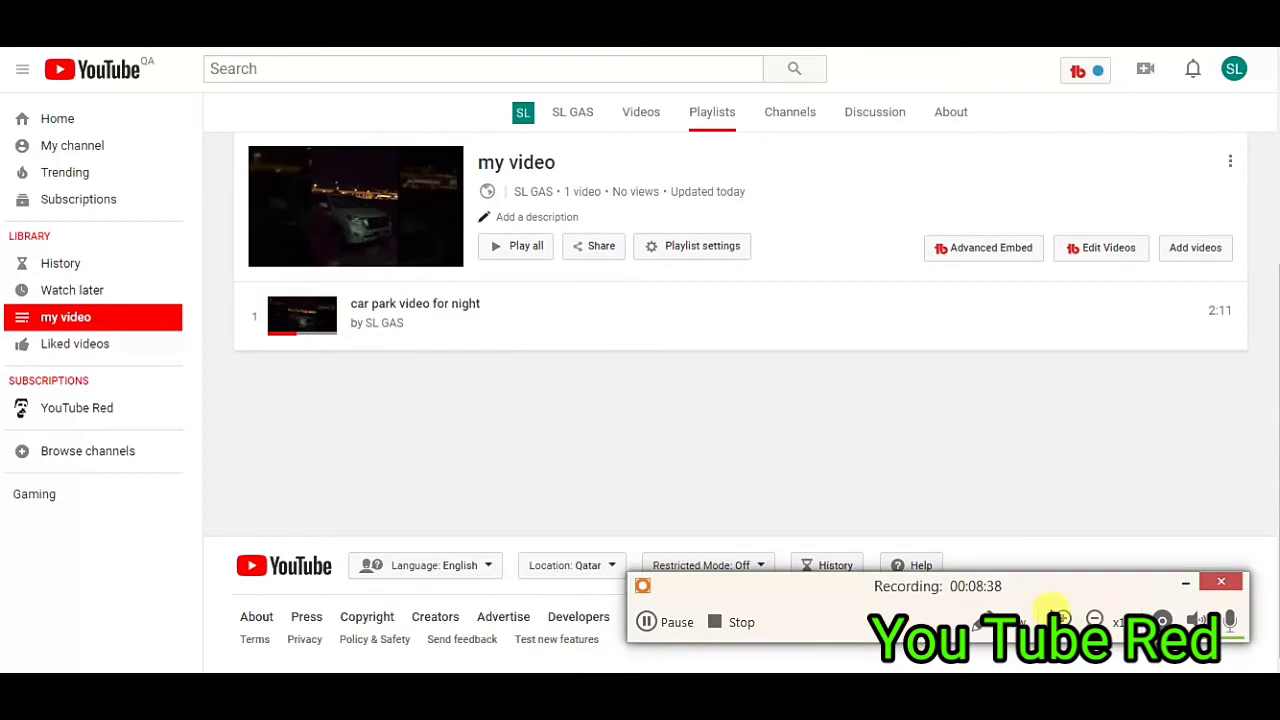
{"action": "left_click", "coordinate": [1058, 617]}
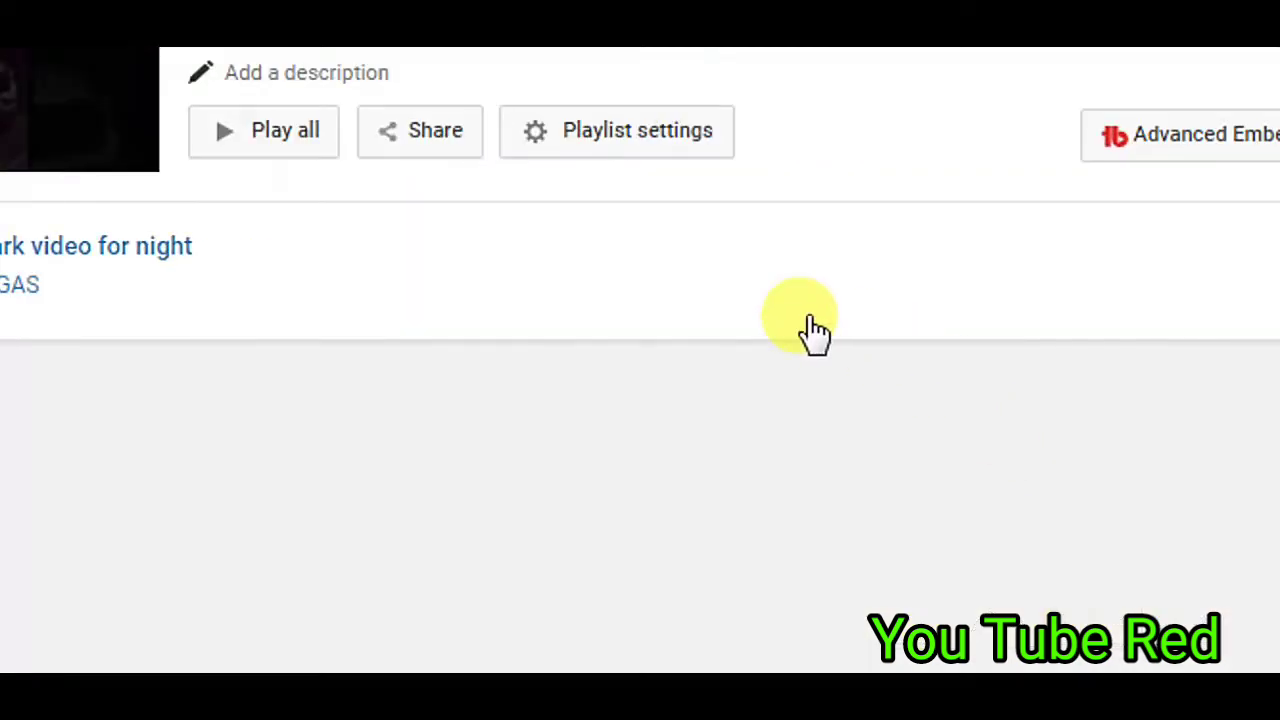
{"action": "mouse_move", "coordinate": [666, 334]}
{"action": "left_mouse_down"}
{"action": "mouse_move", "coordinate": [430, 185]}
{"action": "mouse_move", "coordinate": [357, 36]}
{"action": "left_mouse_up"}
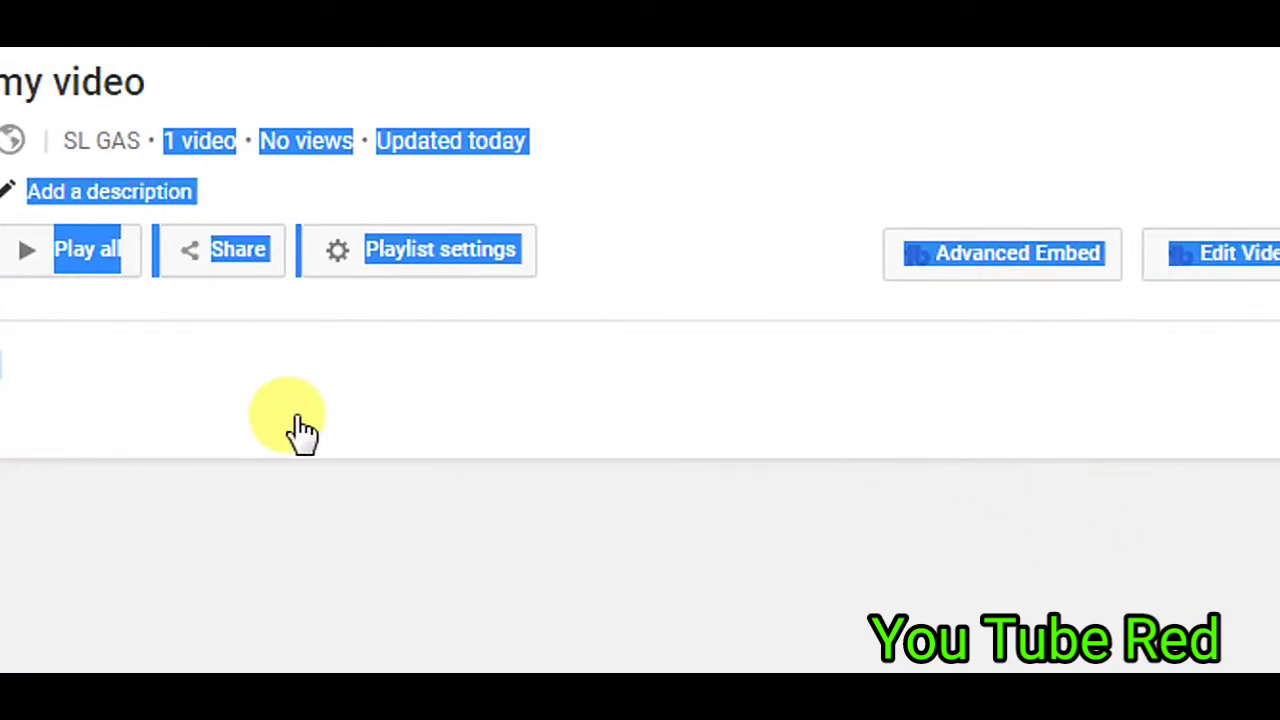
{"action": "left_click", "coordinate": [190, 578]}
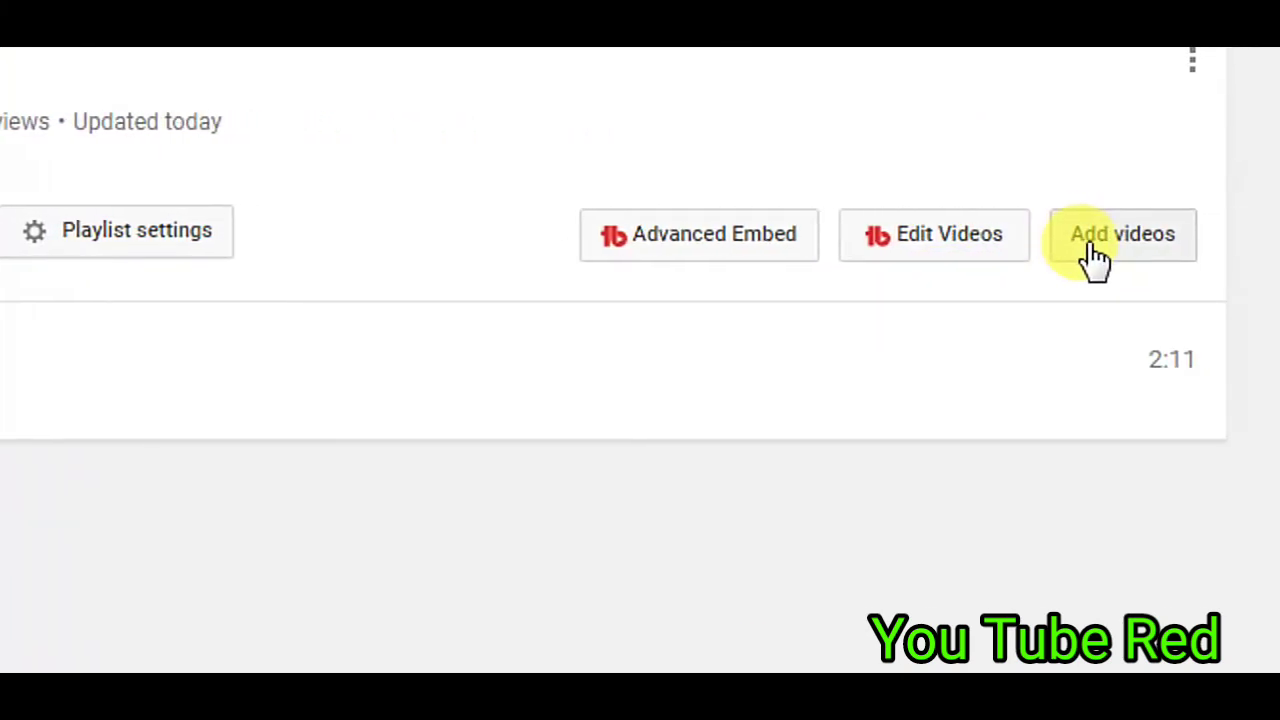
Step: Add the 6:16 WhatsApp video from Your YouTube videos, placing it above 'car park video for night'
{"action": "left_click", "coordinate": [1088, 243]}
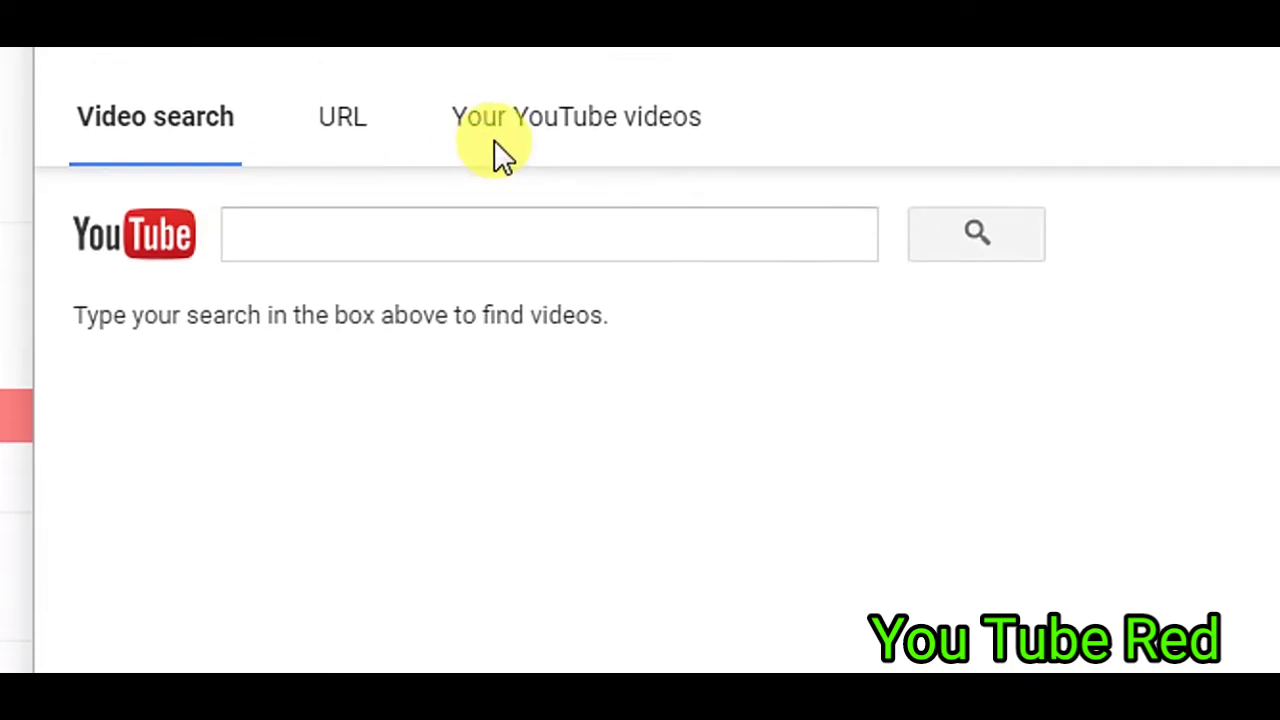
{"action": "left_click", "coordinate": [500, 145]}
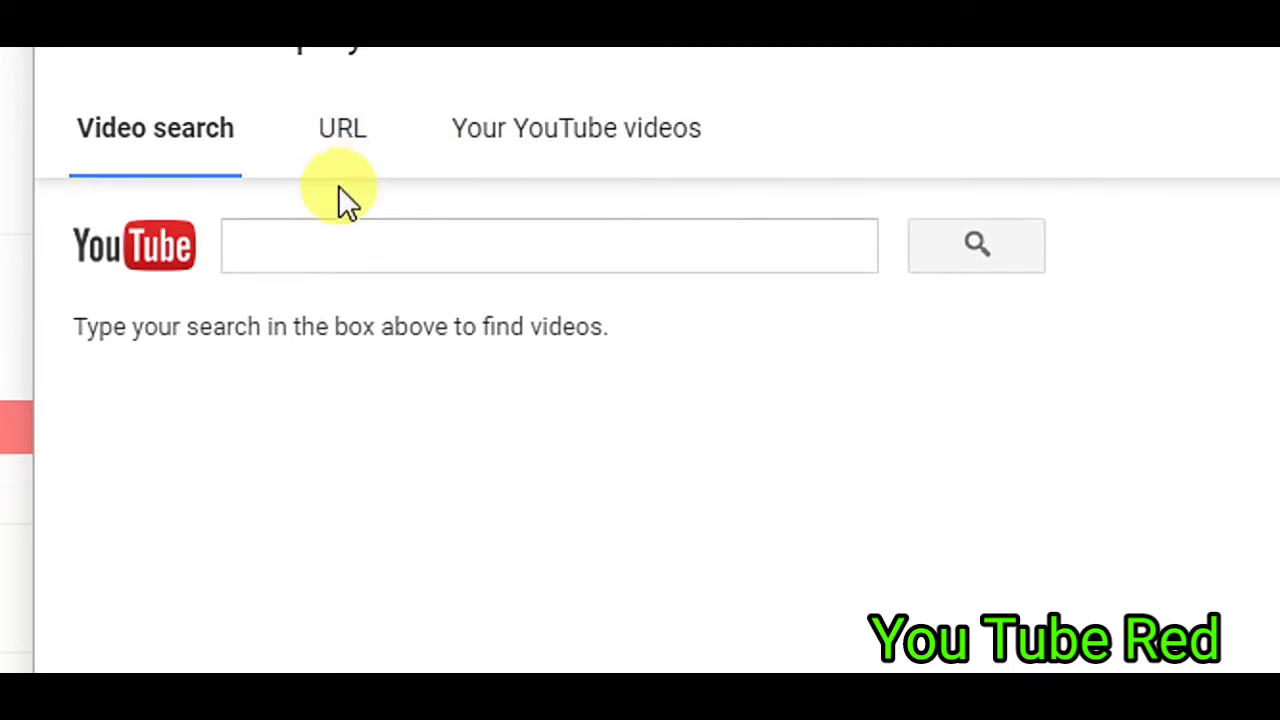
{"action": "left_click", "coordinate": [535, 155]}
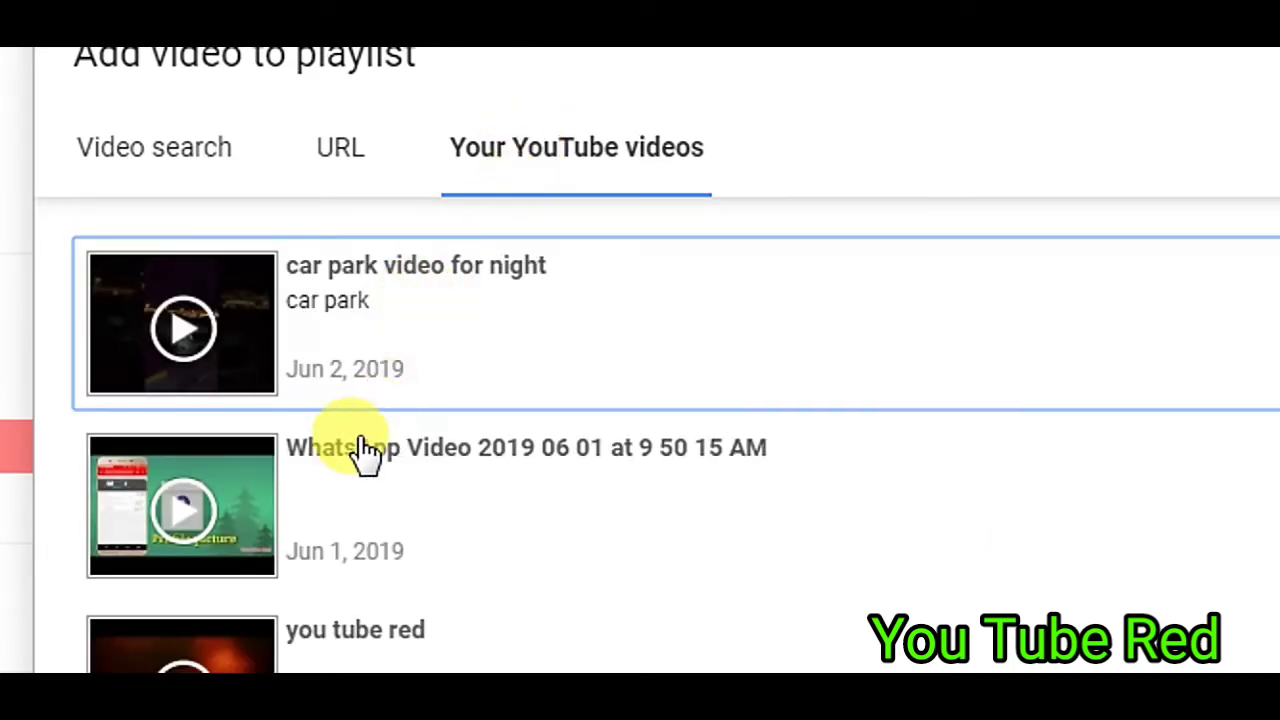
{"action": "left_click", "coordinate": [238, 530]}
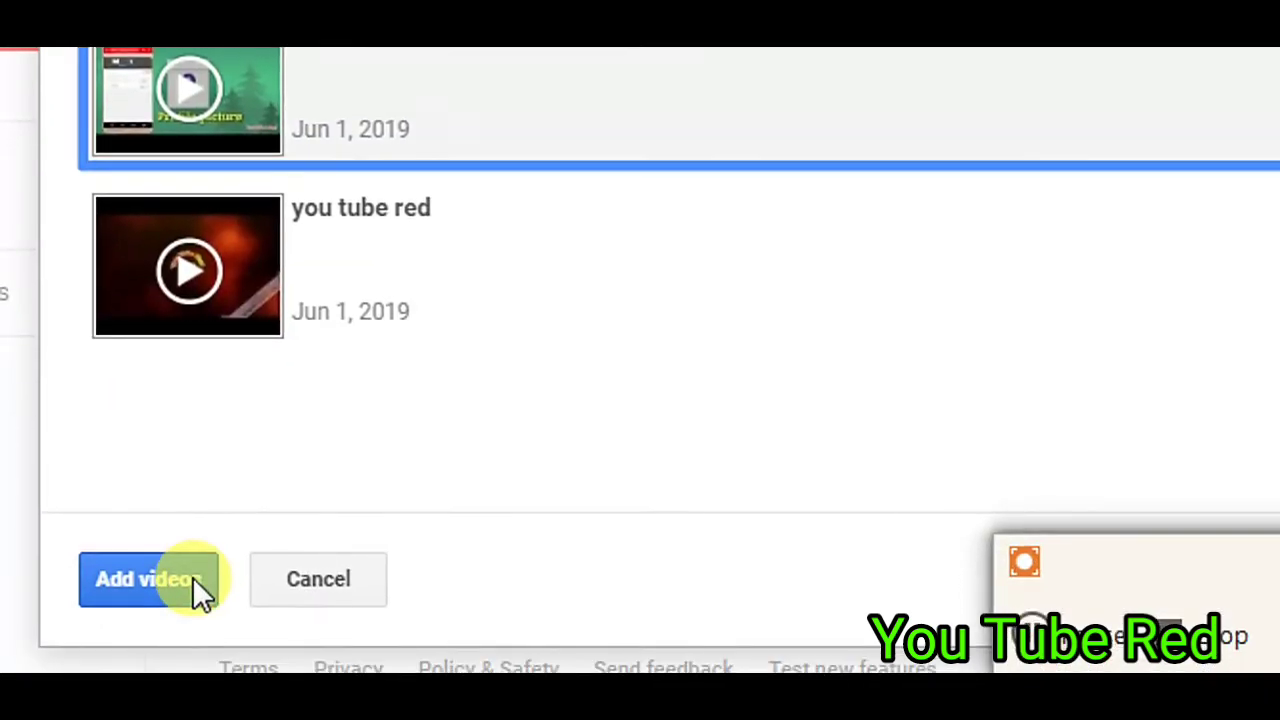
{"action": "left_click", "coordinate": [195, 582]}
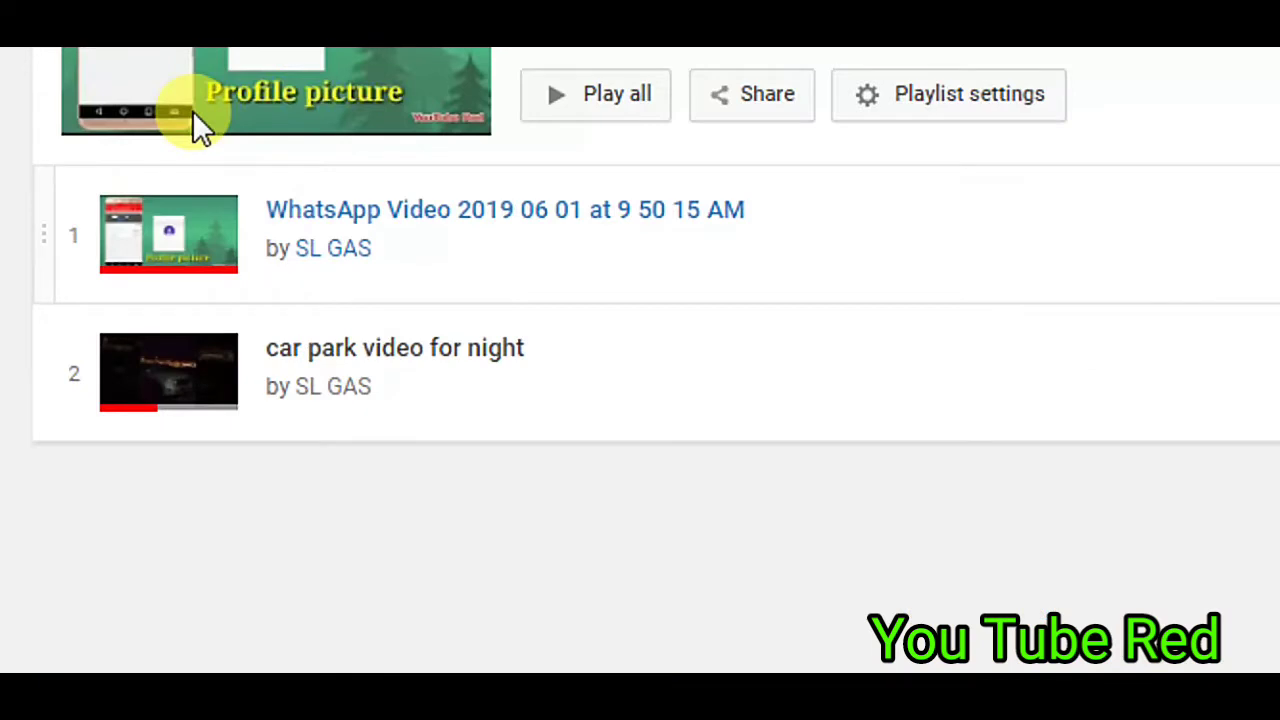
{"action": "scroll", "coordinate": [205, 150], "scroll_direction": "up", "scroll_amount": 3}
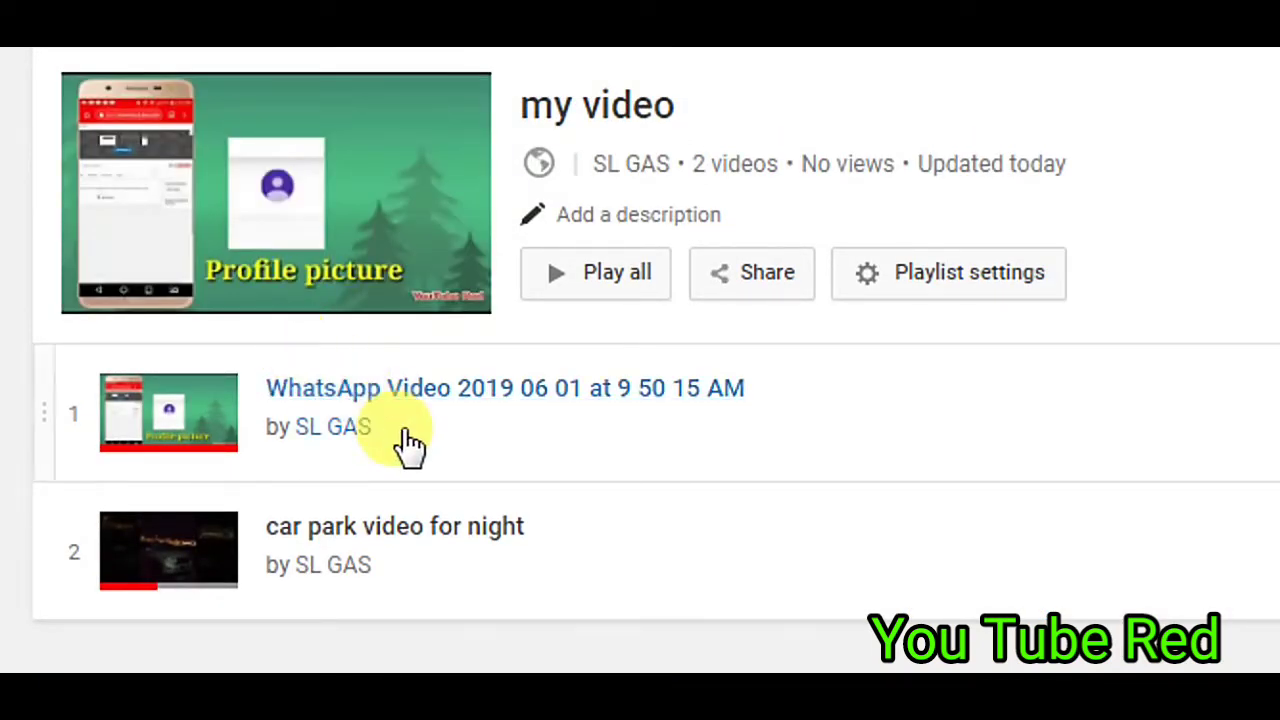
{"action": "scroll", "coordinate": [409, 443], "scroll_direction": "down", "scroll_amount": 3}
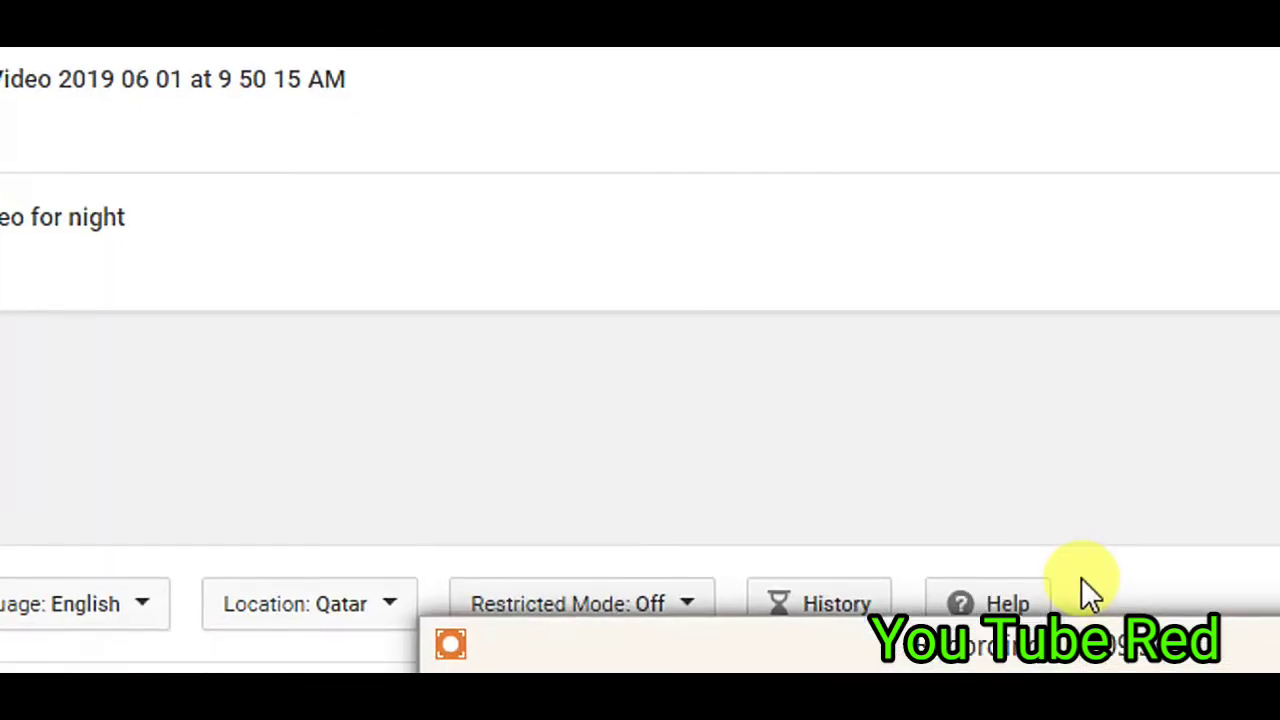
{"action": "left_click", "coordinate": [1025, 584]}
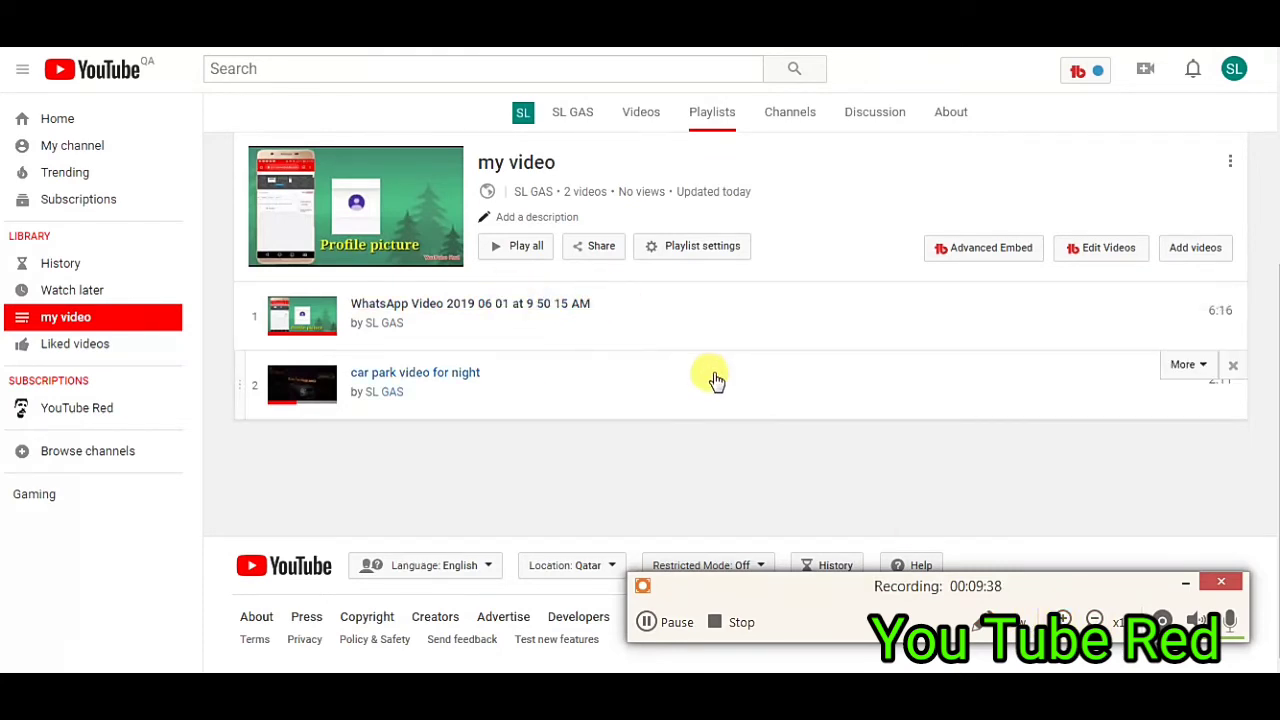
{"action": "left_click", "coordinate": [1188, 584]}
{"action": "mouse_move", "coordinate": [740, 384]}
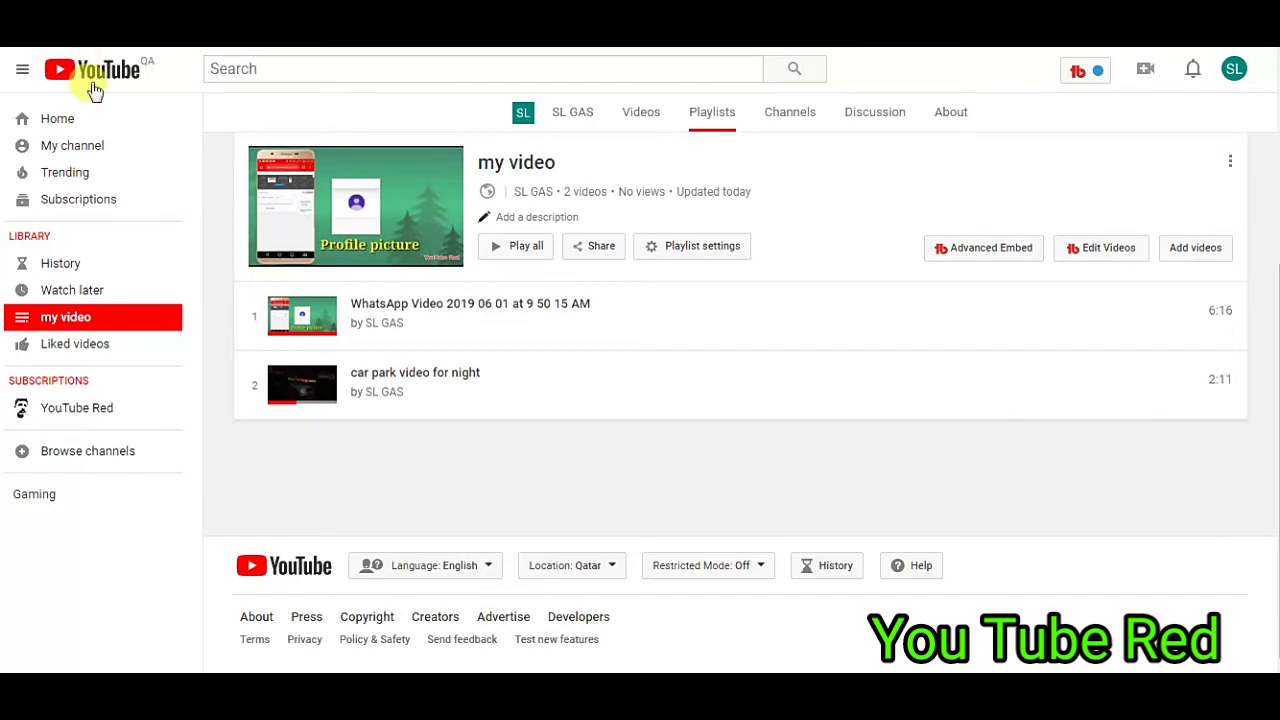
Step: Open the 'my video' playlist page from the left sidebar
{"action": "left_click", "coordinate": [141, 152]}
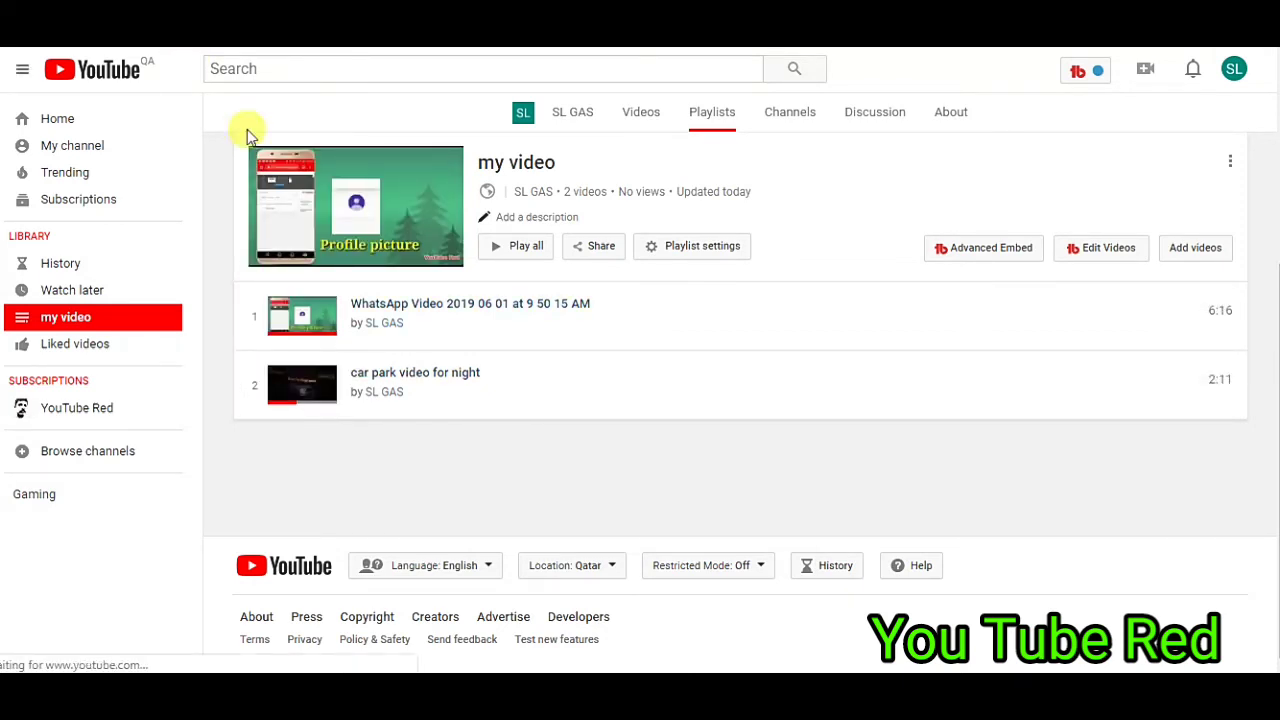
{"action": "mouse_move", "coordinate": [302, 316]}
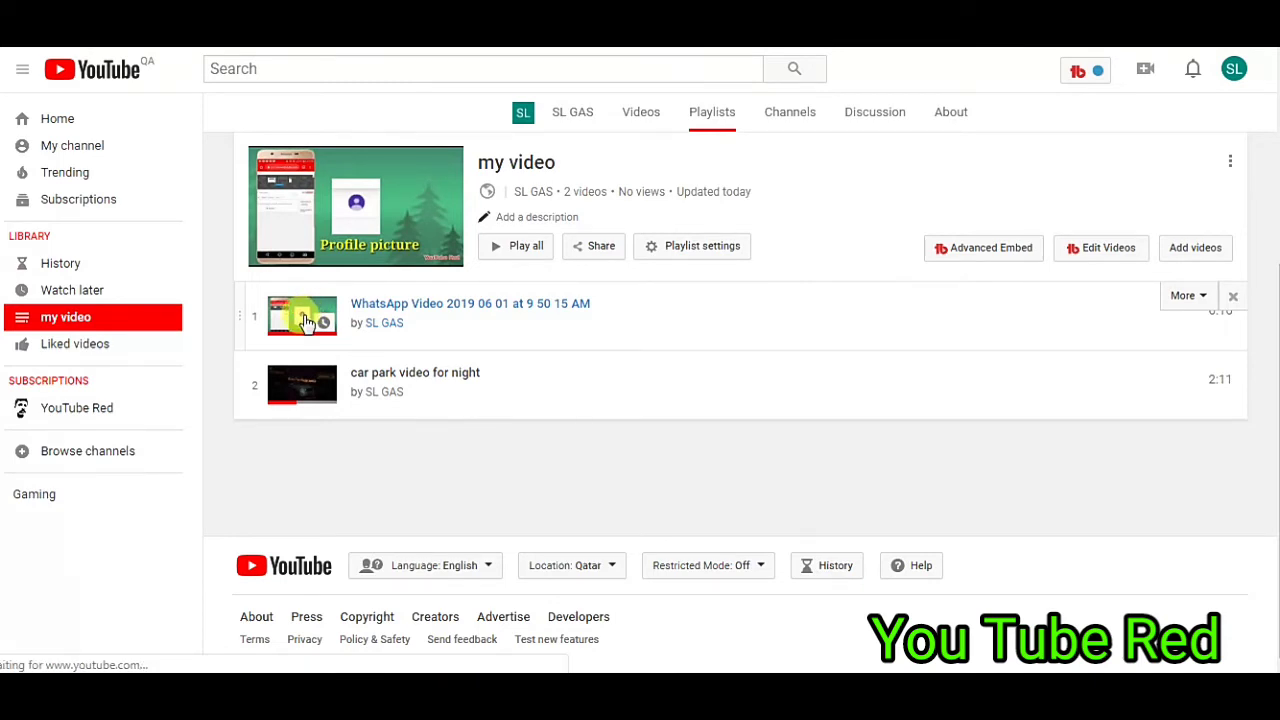
Step: Play the playlist from the WhatsApp video, skip to about 6:10, and turn on looping
{"action": "left_click", "coordinate": [307, 322]}
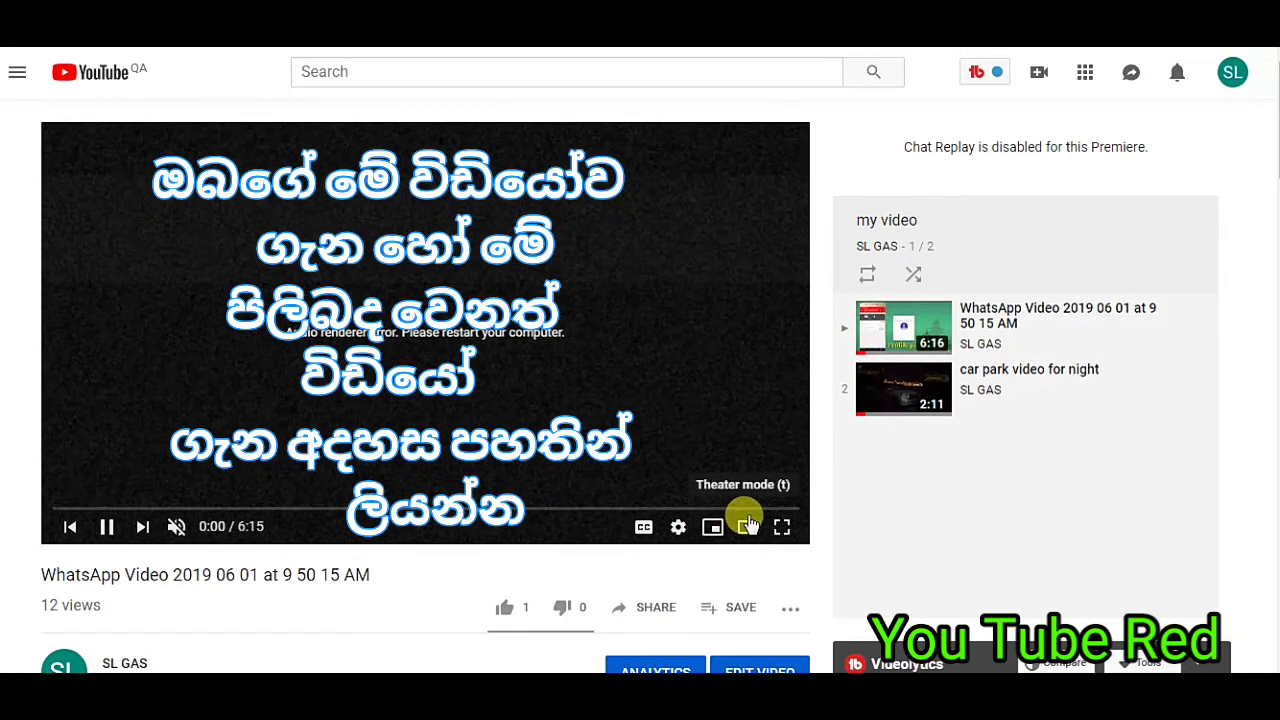
{"action": "left_click", "coordinate": [746, 509]}
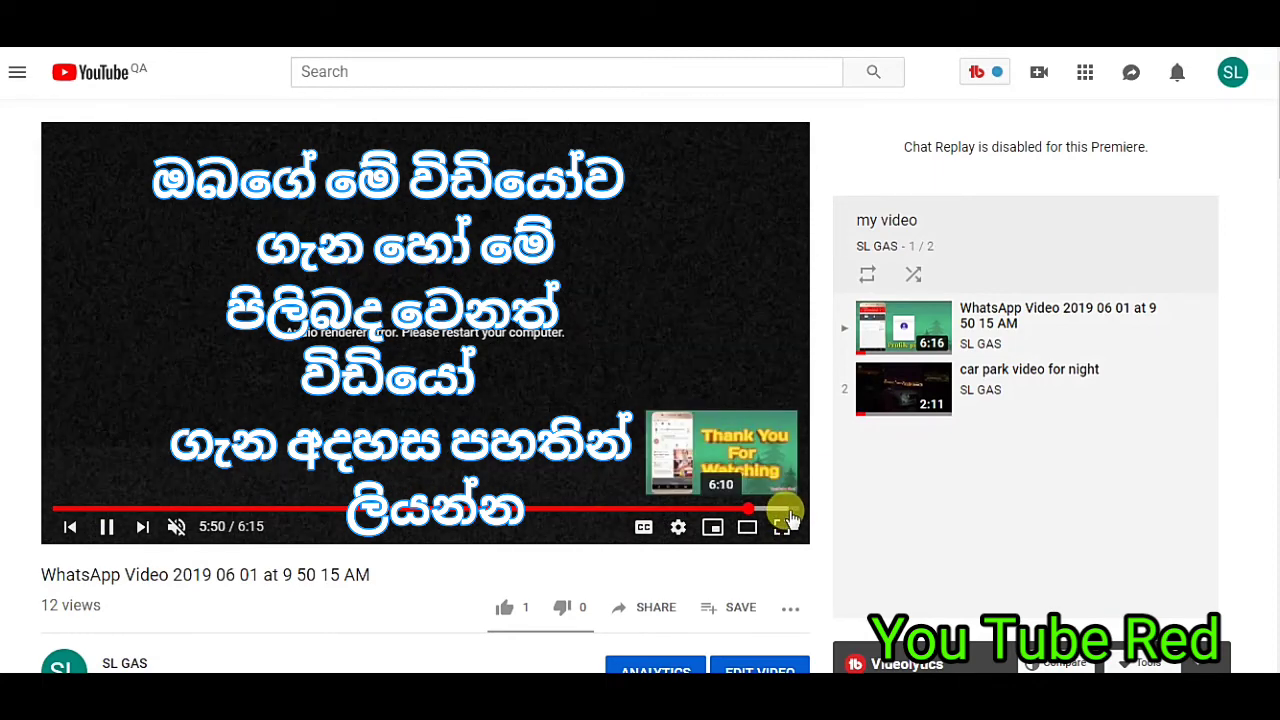
{"action": "left_click", "coordinate": [788, 512]}
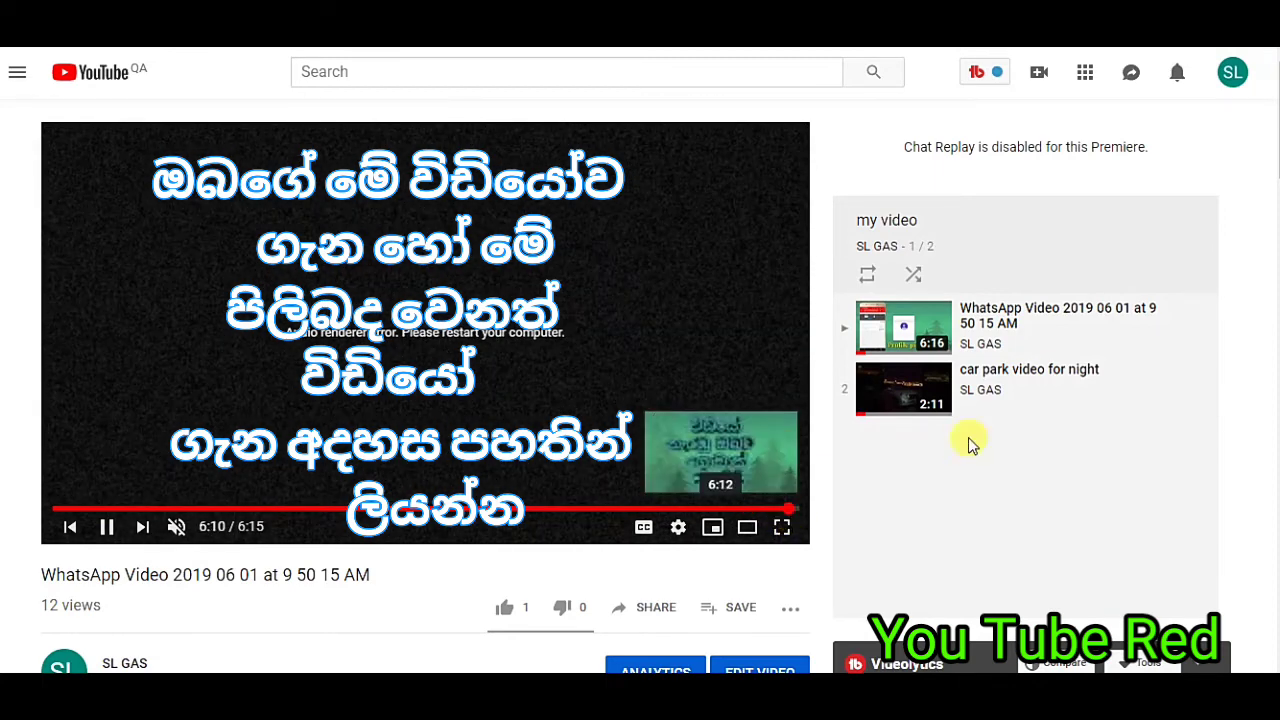
{"action": "mouse_move", "coordinate": [903, 388]}
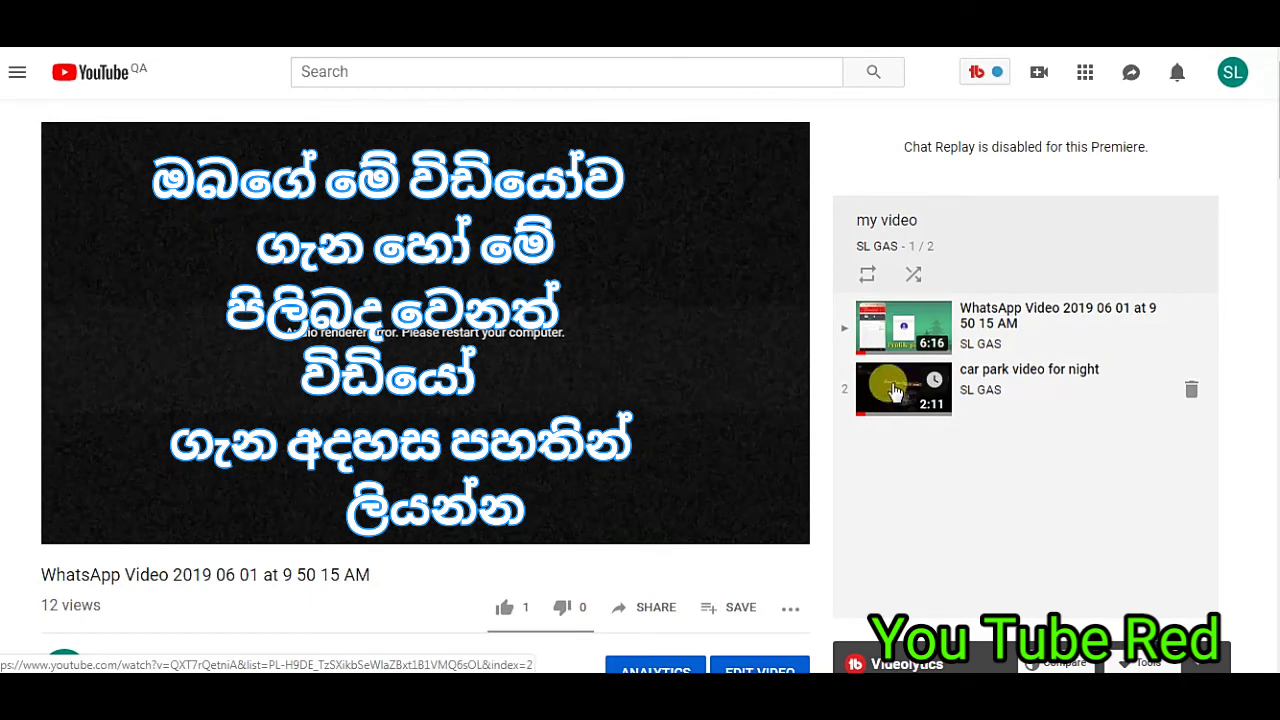
{"action": "left_click", "coordinate": [866, 276]}
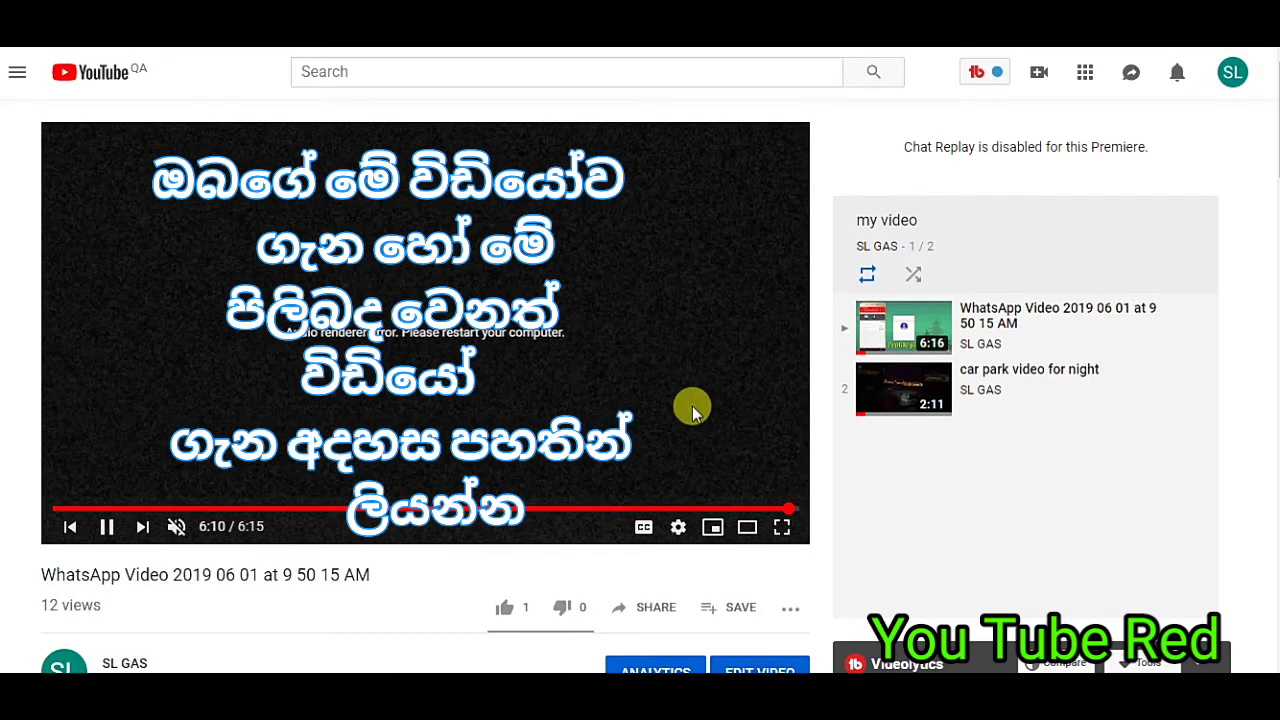
Step: Reload the 'my video' playlist watch page and switch playlist looping back on
{"action": "right_click", "coordinate": [841, 148]}
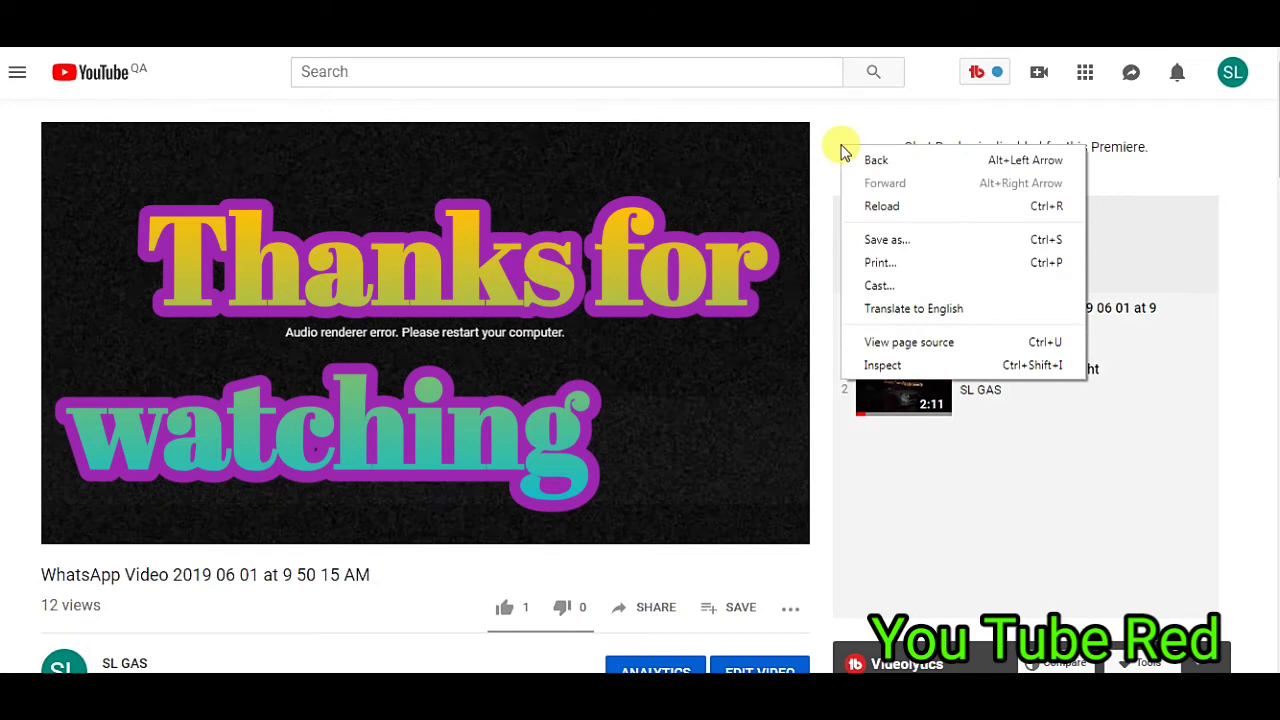
{"action": "left_click", "coordinate": [905, 206]}
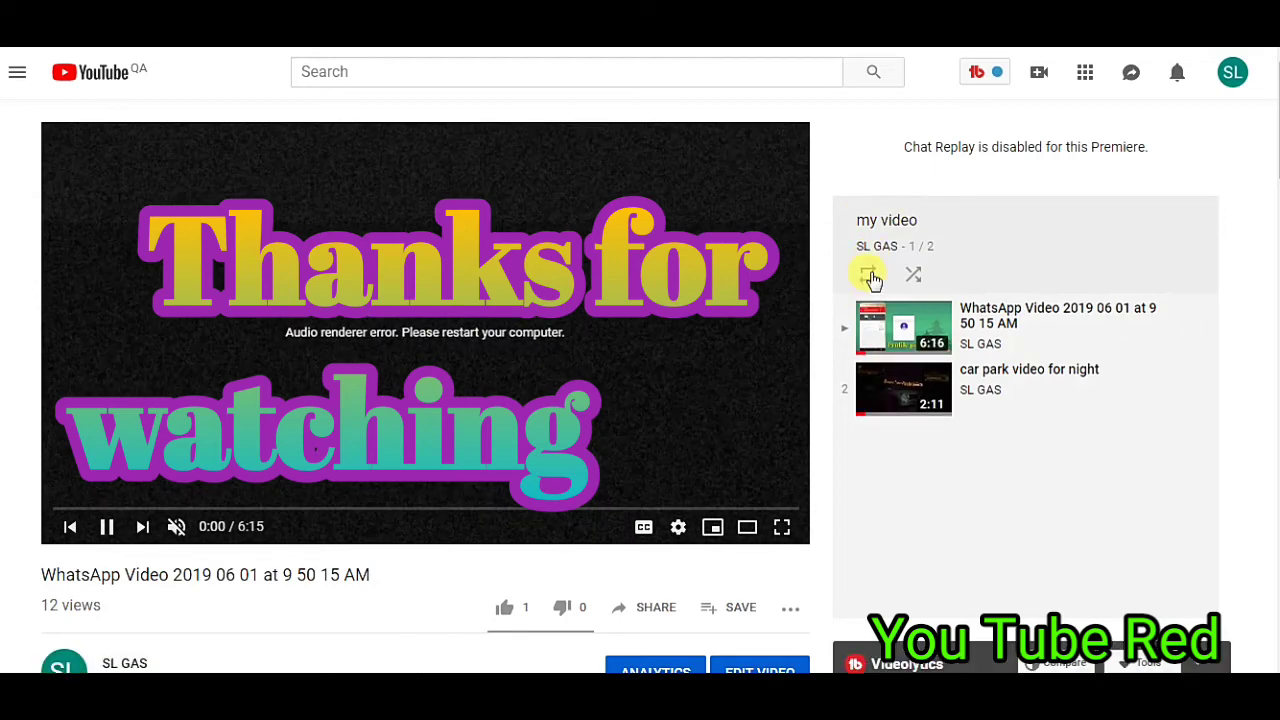
{"action": "left_click", "coordinate": [868, 276]}
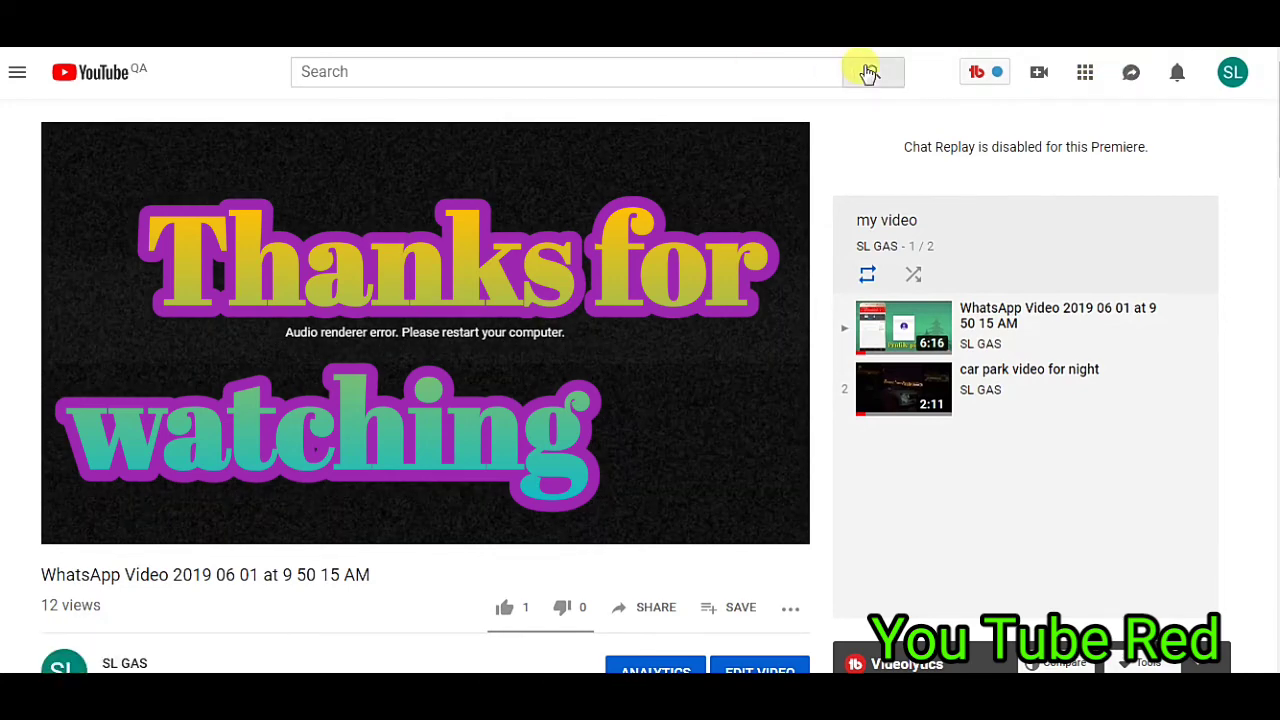
Step: Rerun the earlier search for the channel owner's name and scroll through the results
{"action": "left_click", "coordinate": [784, 76]}
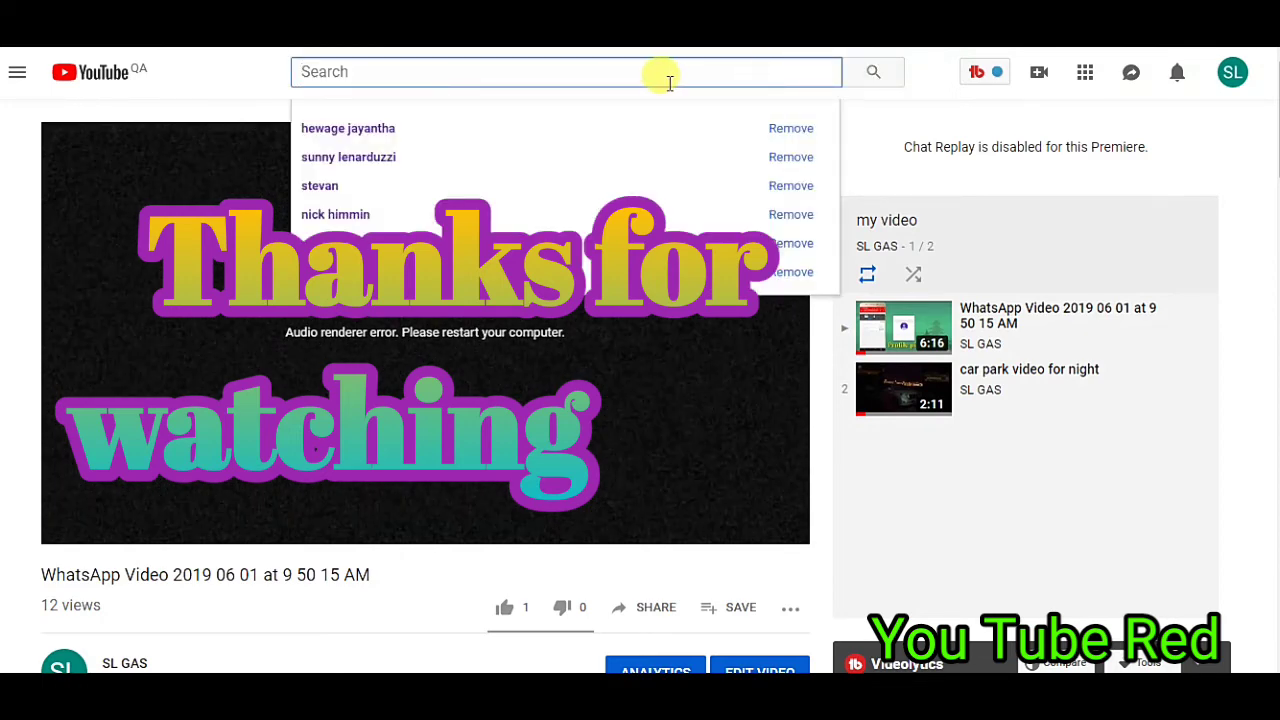
{"action": "left_click", "coordinate": [371, 127]}
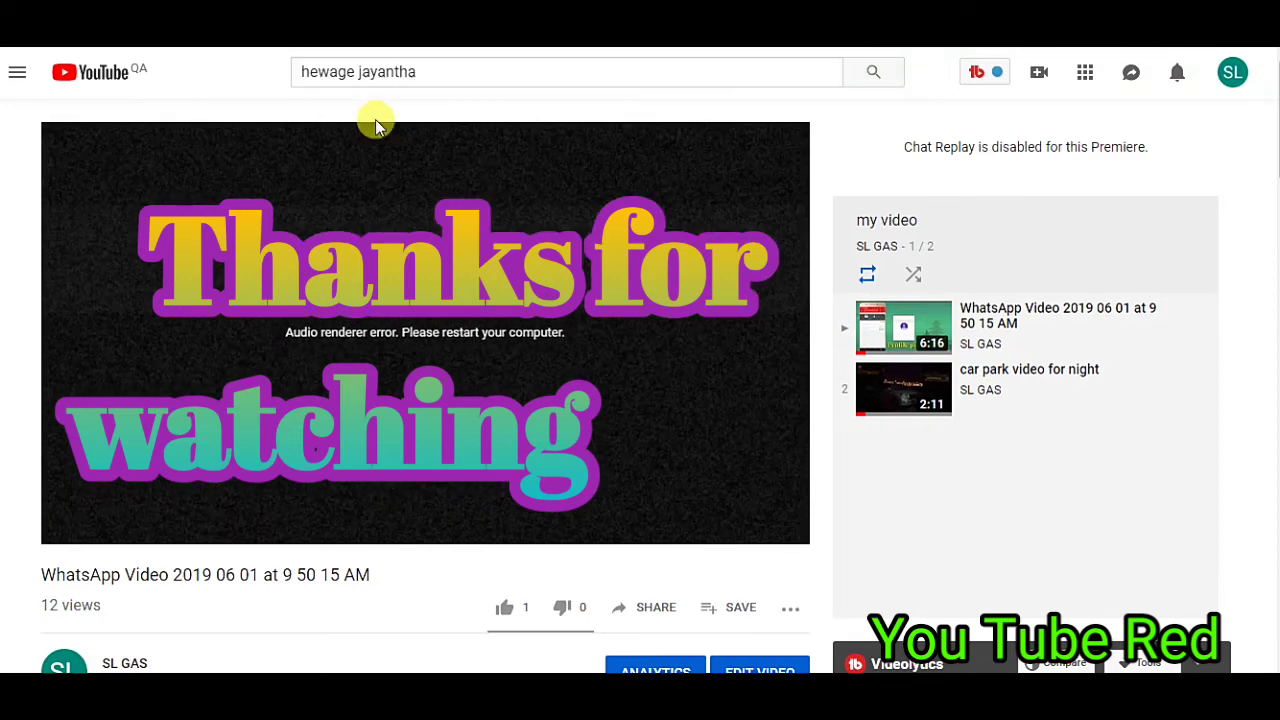
{"action": "left_click", "coordinate": [873, 86]}
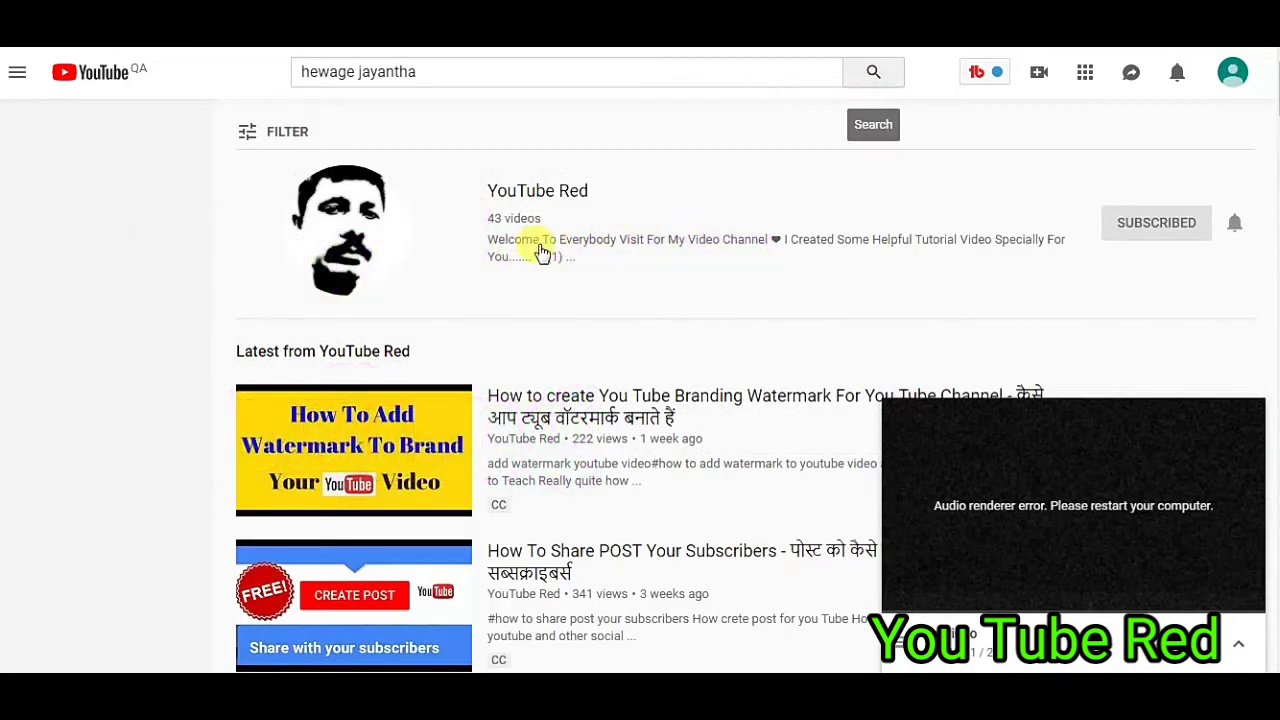
{"action": "scroll", "coordinate": [540, 252], "scroll_direction": "down", "scroll_amount": 5}
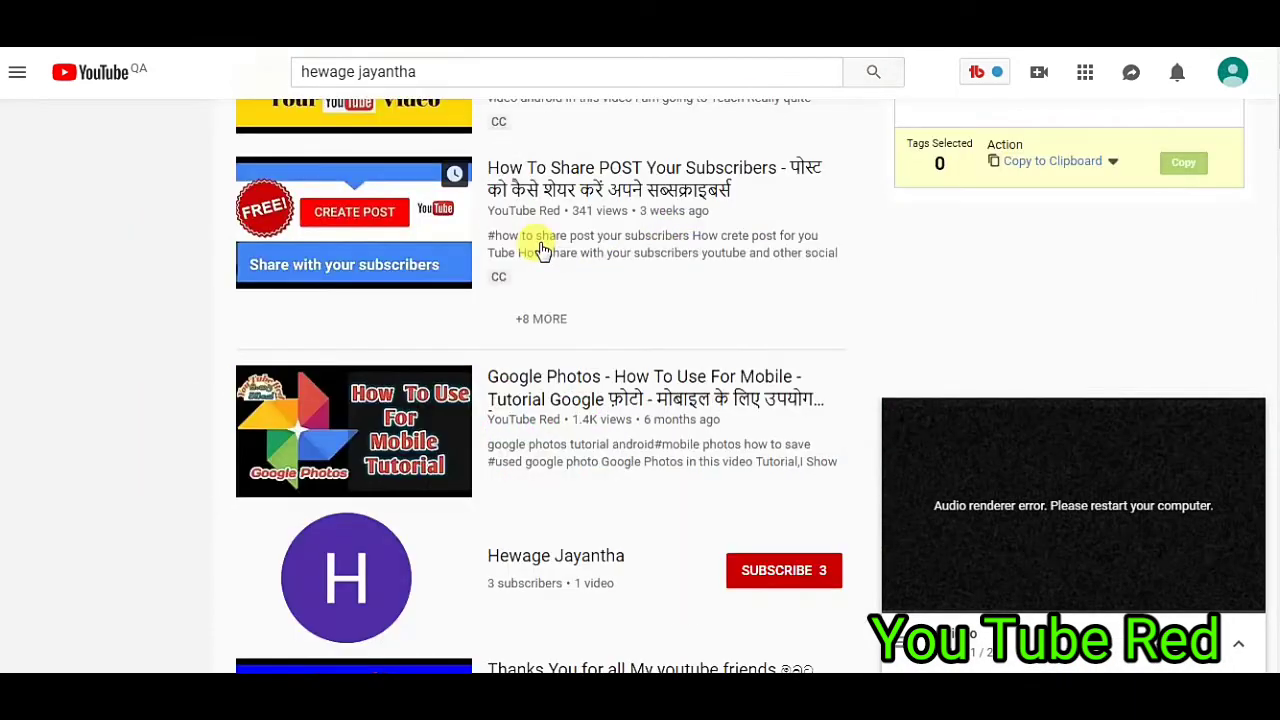
{"action": "scroll", "coordinate": [540, 250], "scroll_direction": "down", "scroll_amount": 5}
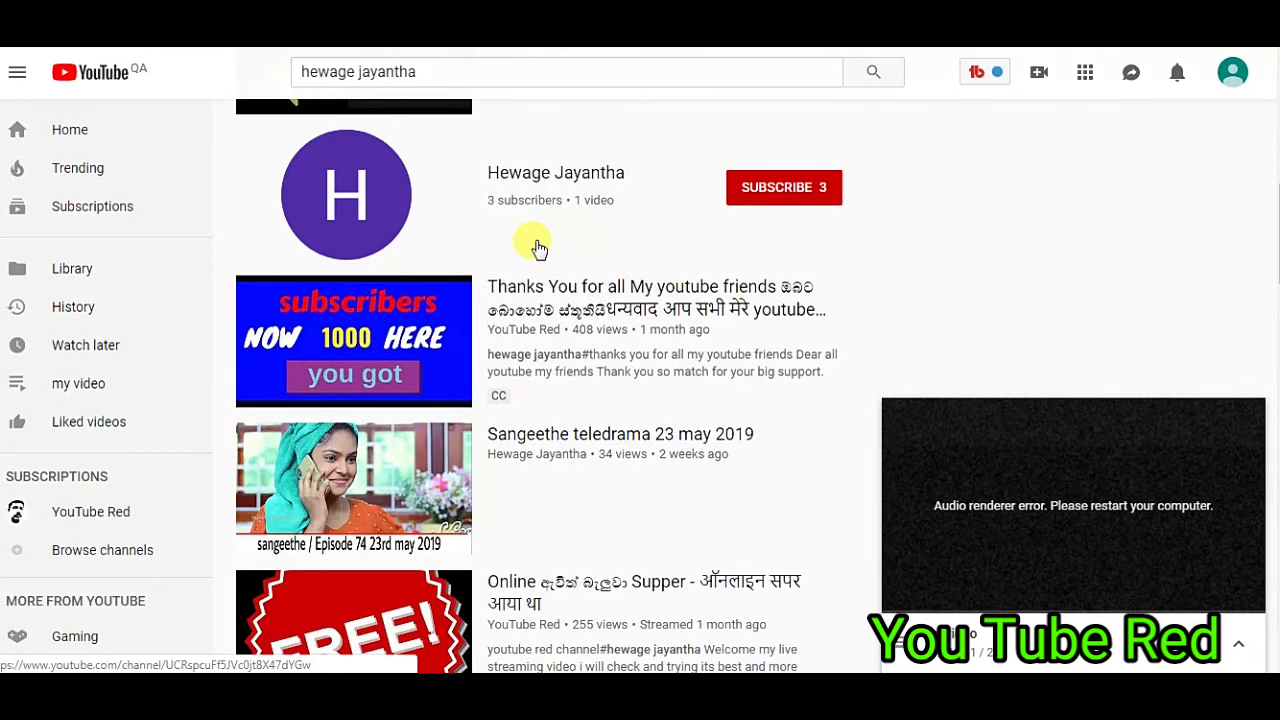
{"action": "scroll", "coordinate": [537, 247], "scroll_direction": "up", "scroll_amount": 6}
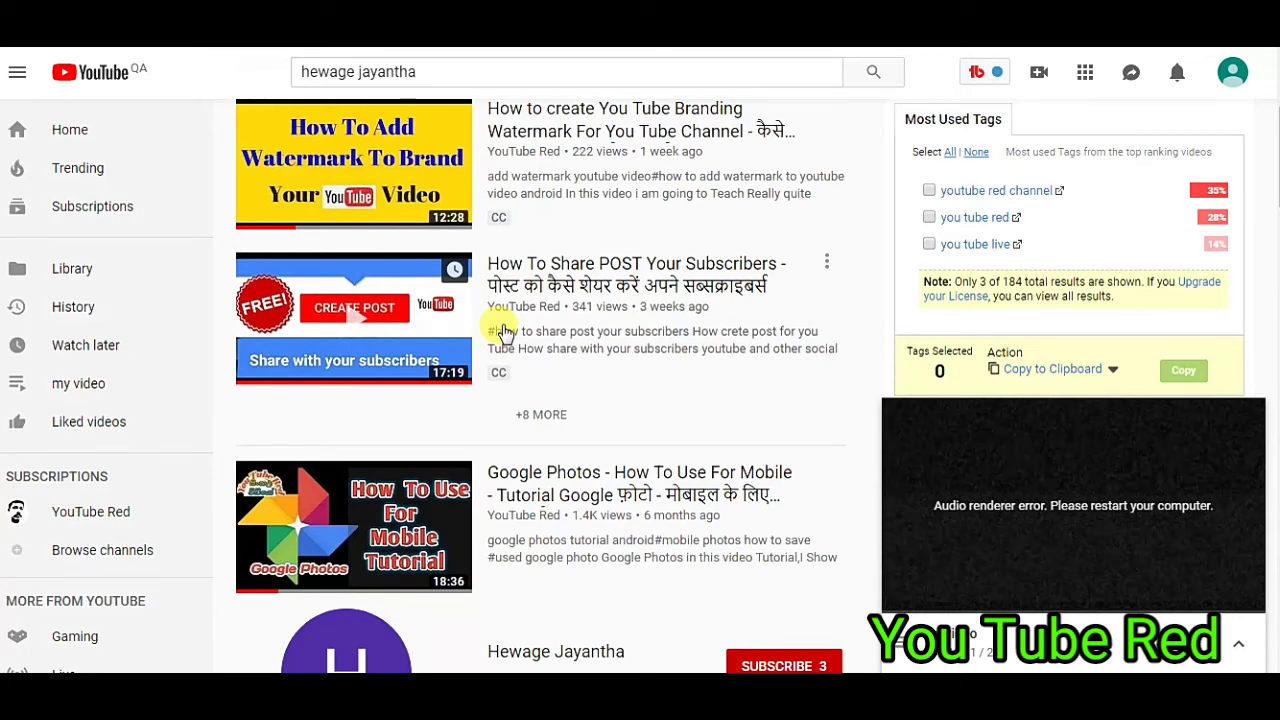
{"action": "left_click", "coordinate": [347, 325]}
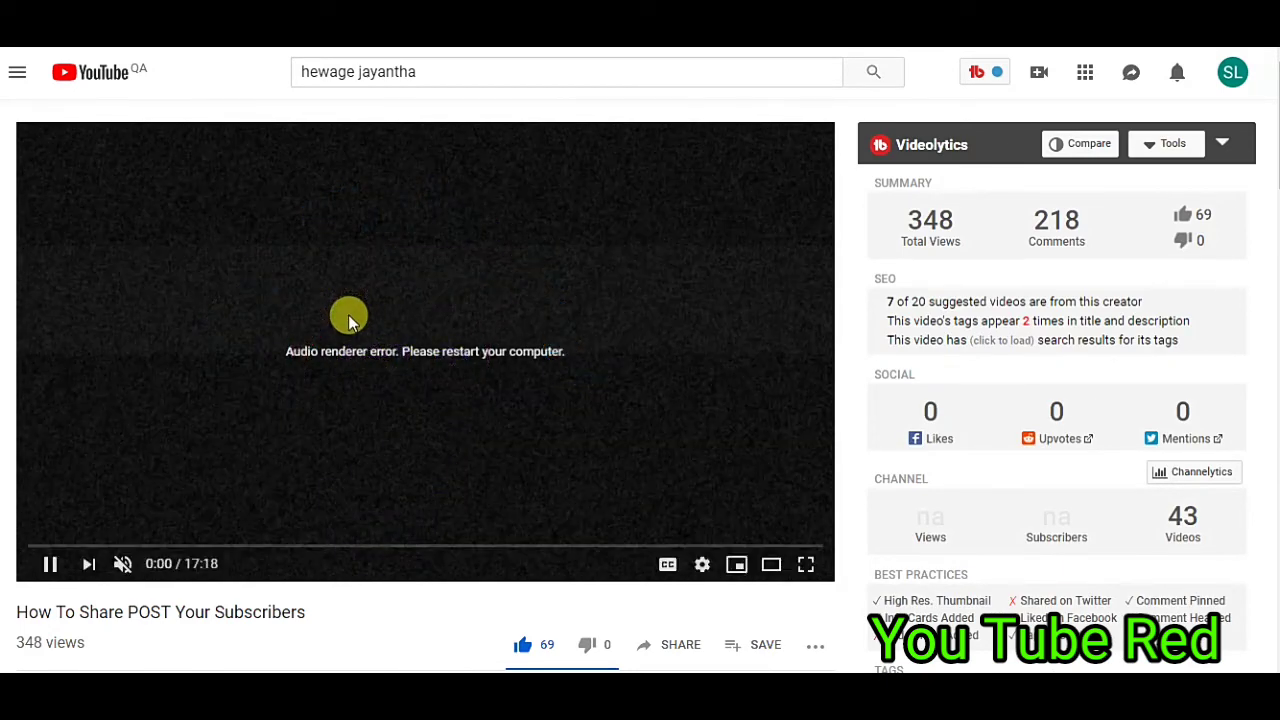
{"action": "scroll", "coordinate": [498, 422], "scroll_direction": "down", "scroll_amount": 2}
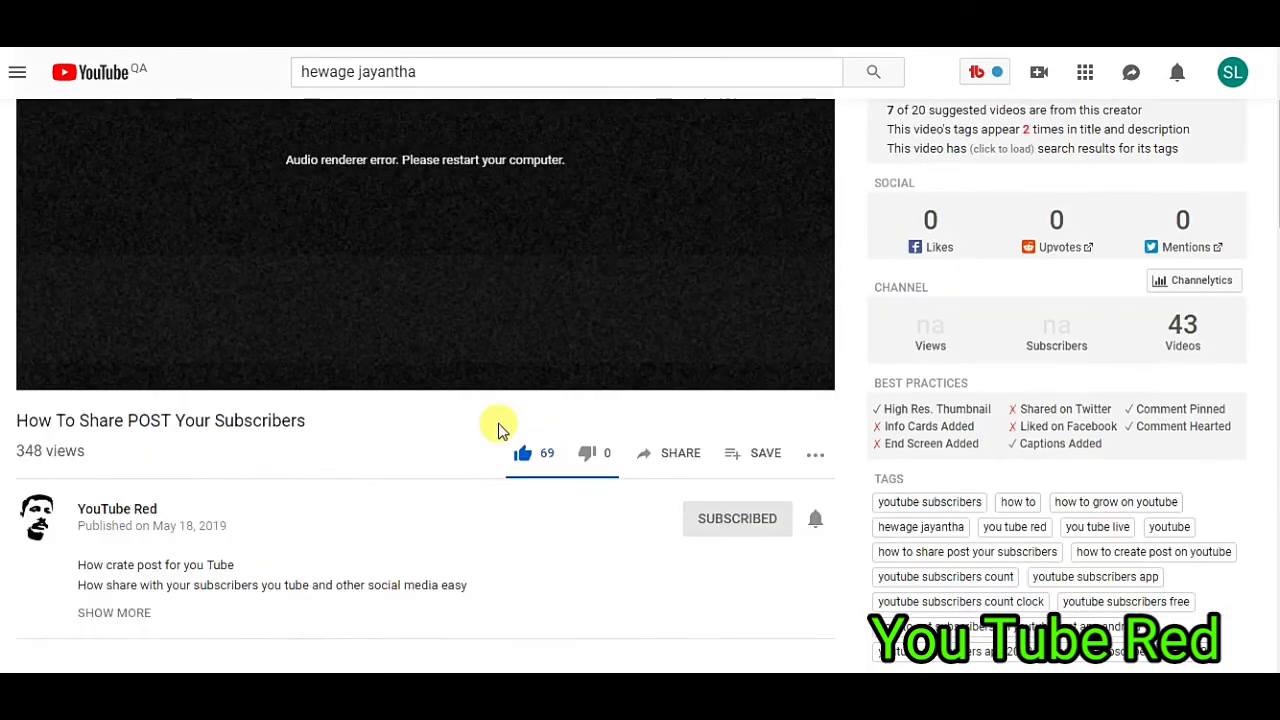
{"action": "scroll", "coordinate": [498, 423], "scroll_direction": "down", "scroll_amount": 5}
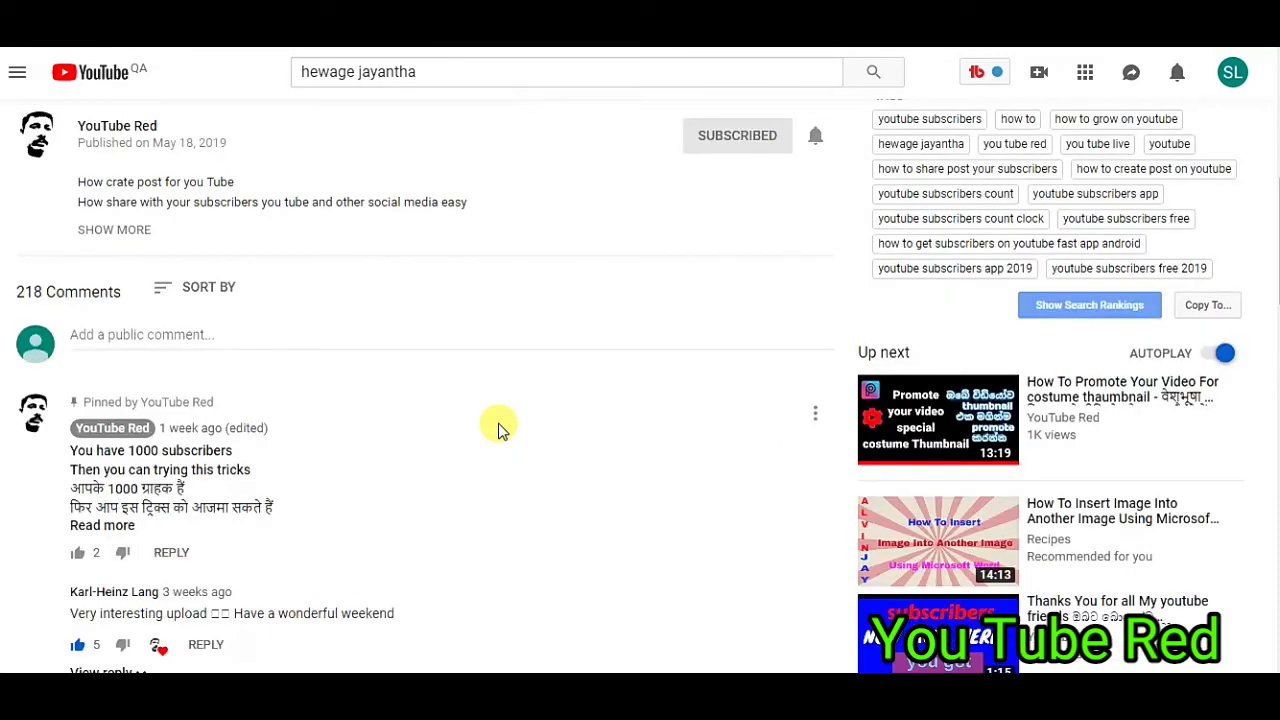
{"action": "scroll", "coordinate": [498, 423], "scroll_direction": "down", "scroll_amount": 3}
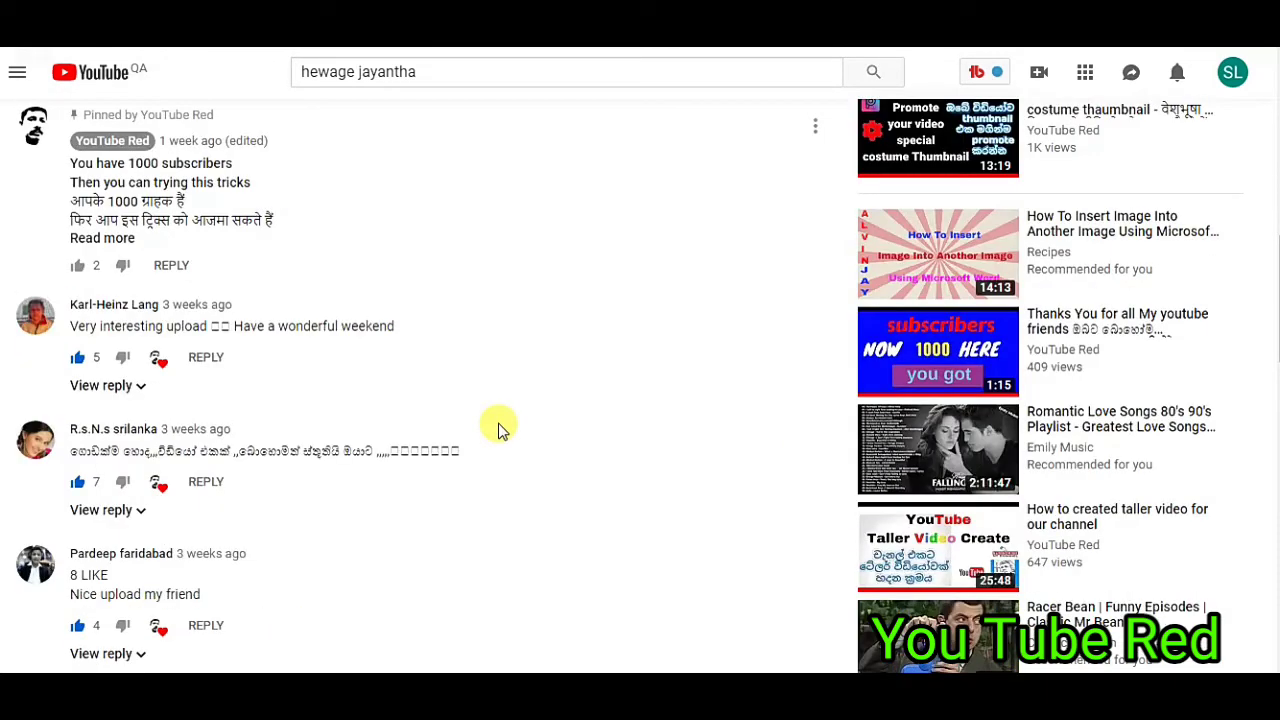
{"action": "scroll", "coordinate": [498, 423], "scroll_direction": "down", "scroll_amount": 5}
{"action": "scroll", "coordinate": [498, 428], "scroll_direction": "down", "scroll_amount": 3}
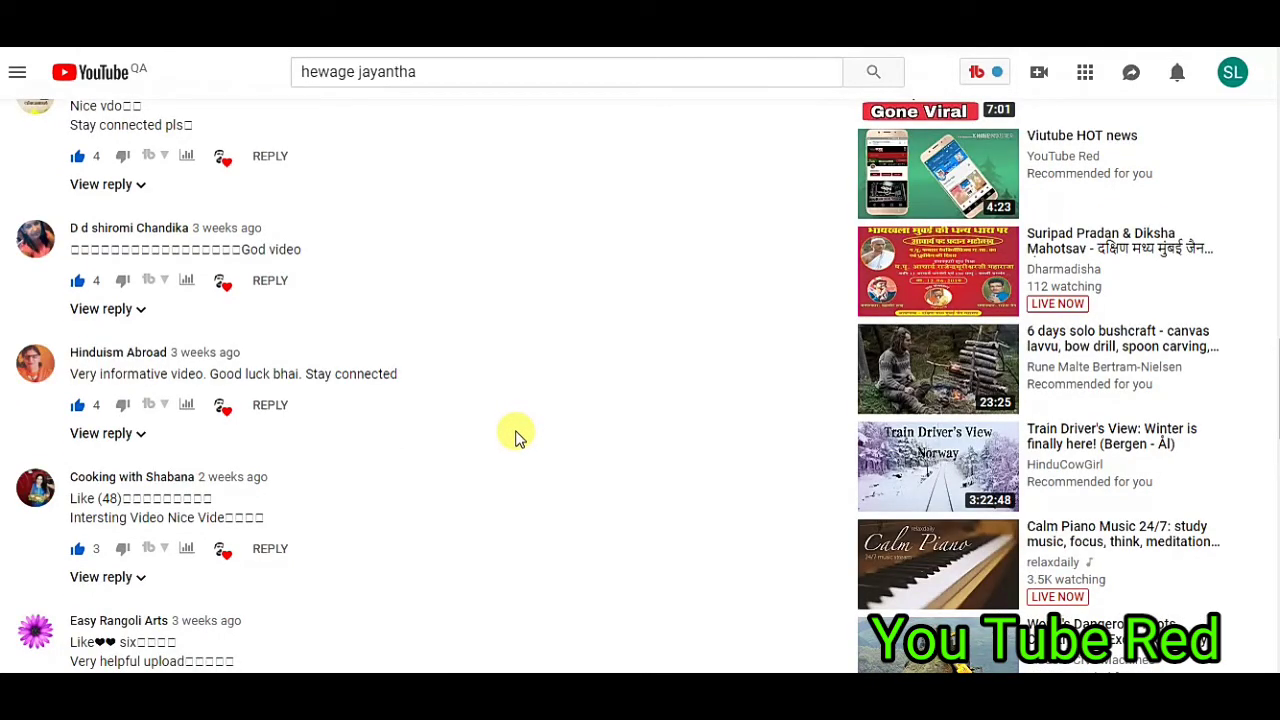
{"action": "scroll", "coordinate": [512, 432], "scroll_direction": "up", "scroll_amount": 2}
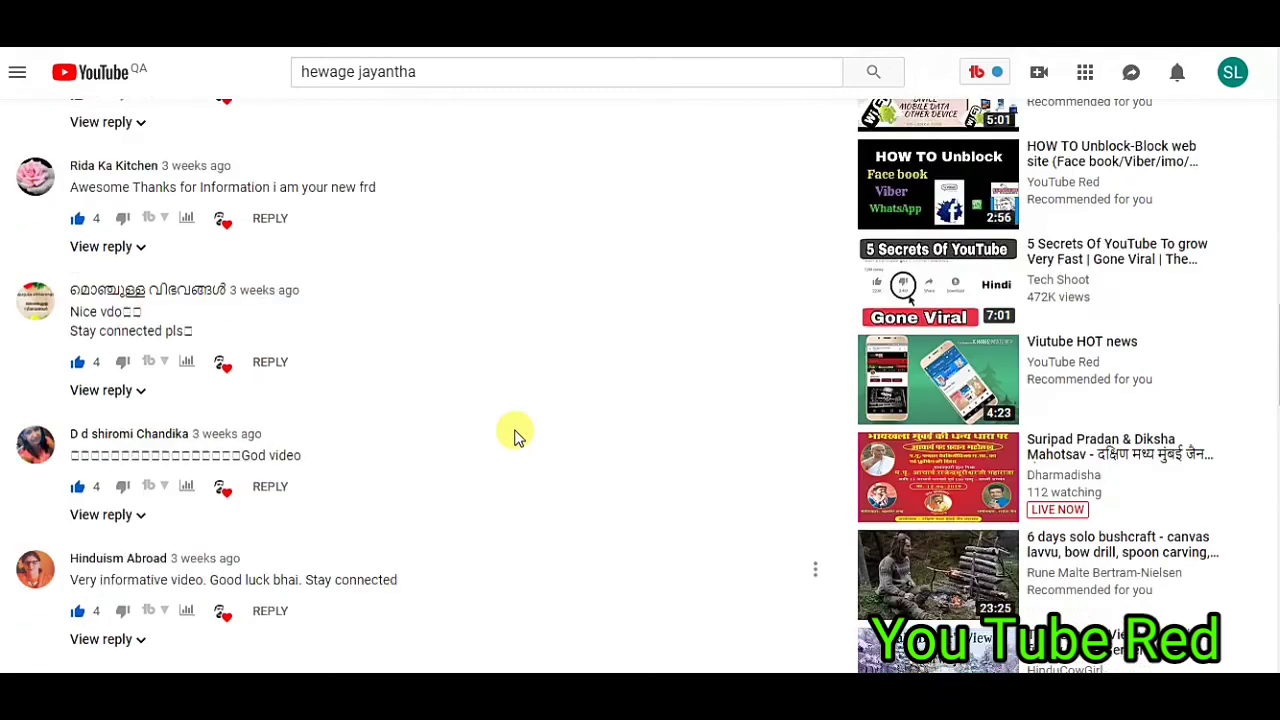
{"action": "scroll", "coordinate": [677, 417], "scroll_direction": "up", "scroll_amount": 2}
{"action": "scroll", "coordinate": [640, 406], "scroll_direction": "up", "scroll_amount": 4}
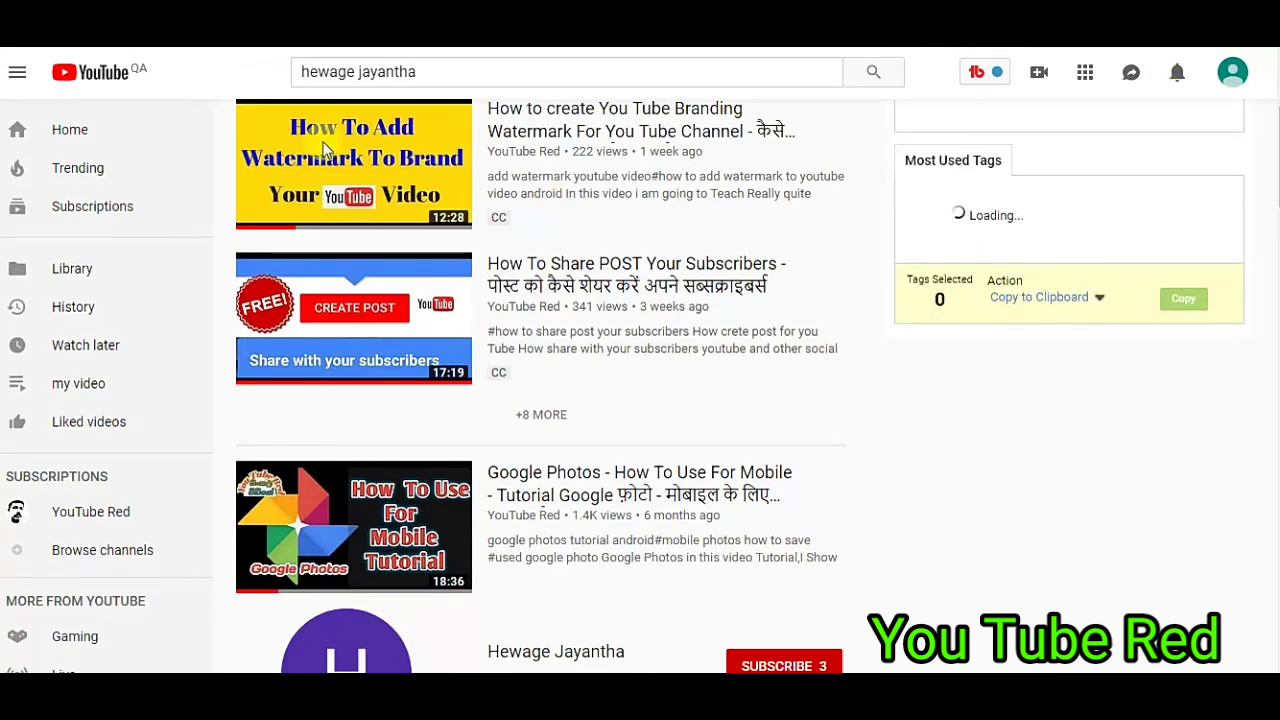
Step: Open the YouTube Red channel's Home page from the top of the search results
{"action": "scroll", "coordinate": [421, 192], "scroll_direction": "up", "scroll_amount": 3}
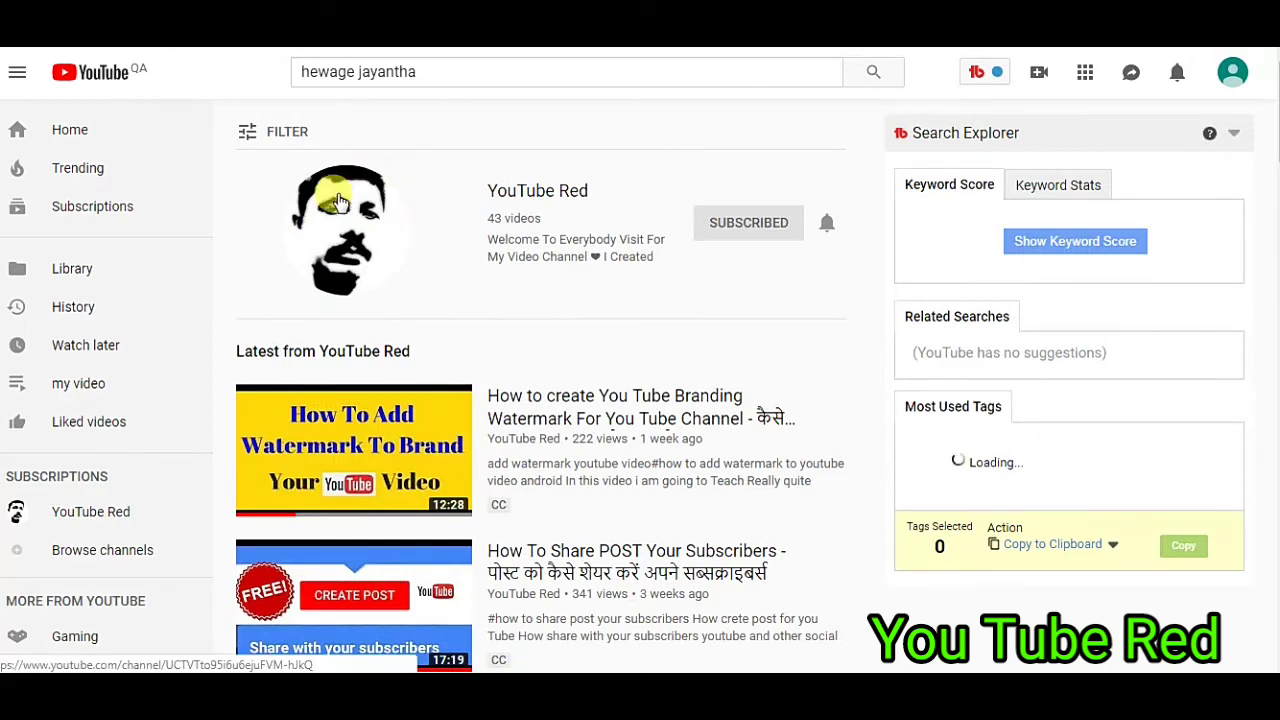
{"action": "left_click", "coordinate": [339, 194]}
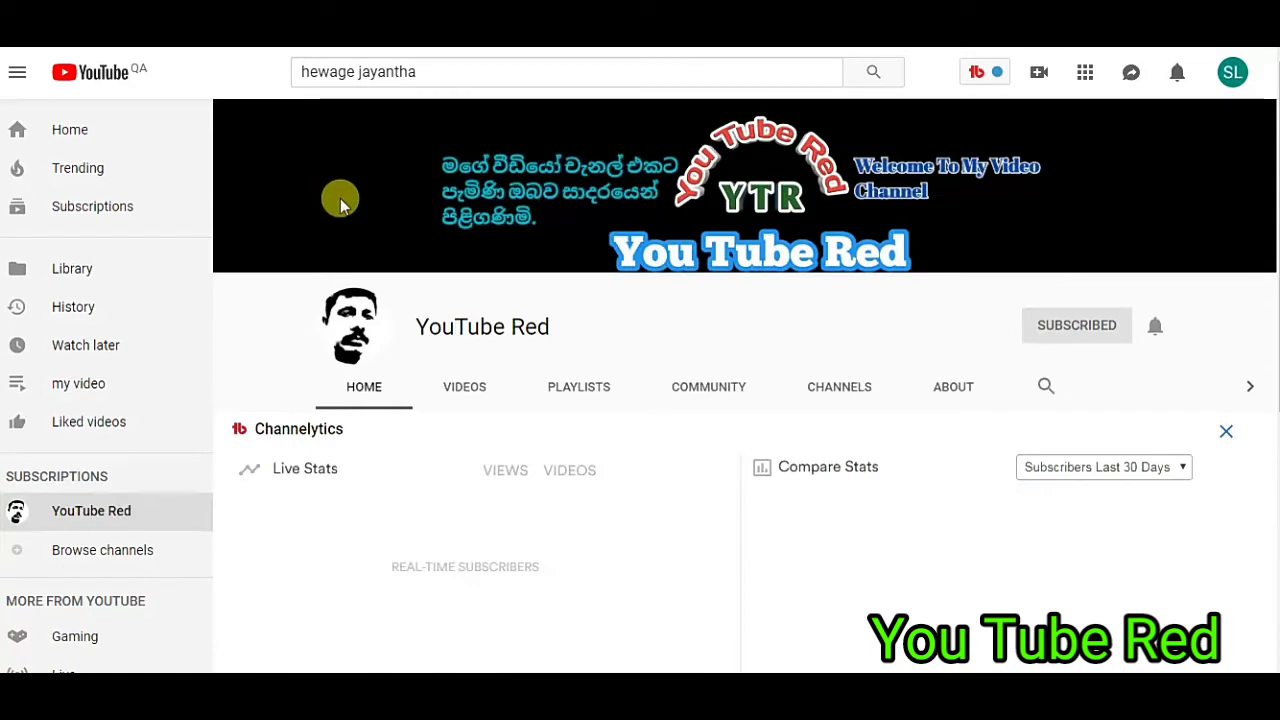
{"action": "scroll", "coordinate": [340, 200], "scroll_direction": "down", "scroll_amount": 2}
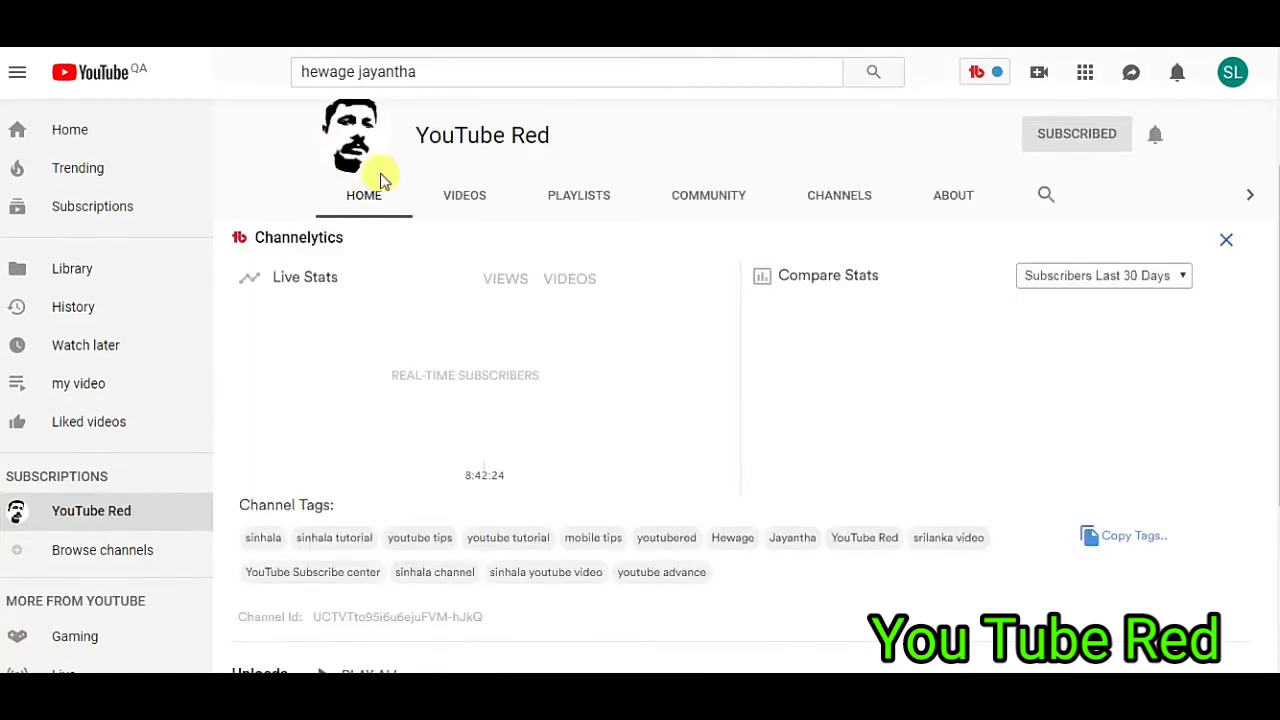
Step: Move from the channel's Videos tab to its Playlists tab, led by 'You tube red video'
{"action": "left_click", "coordinate": [463, 200]}
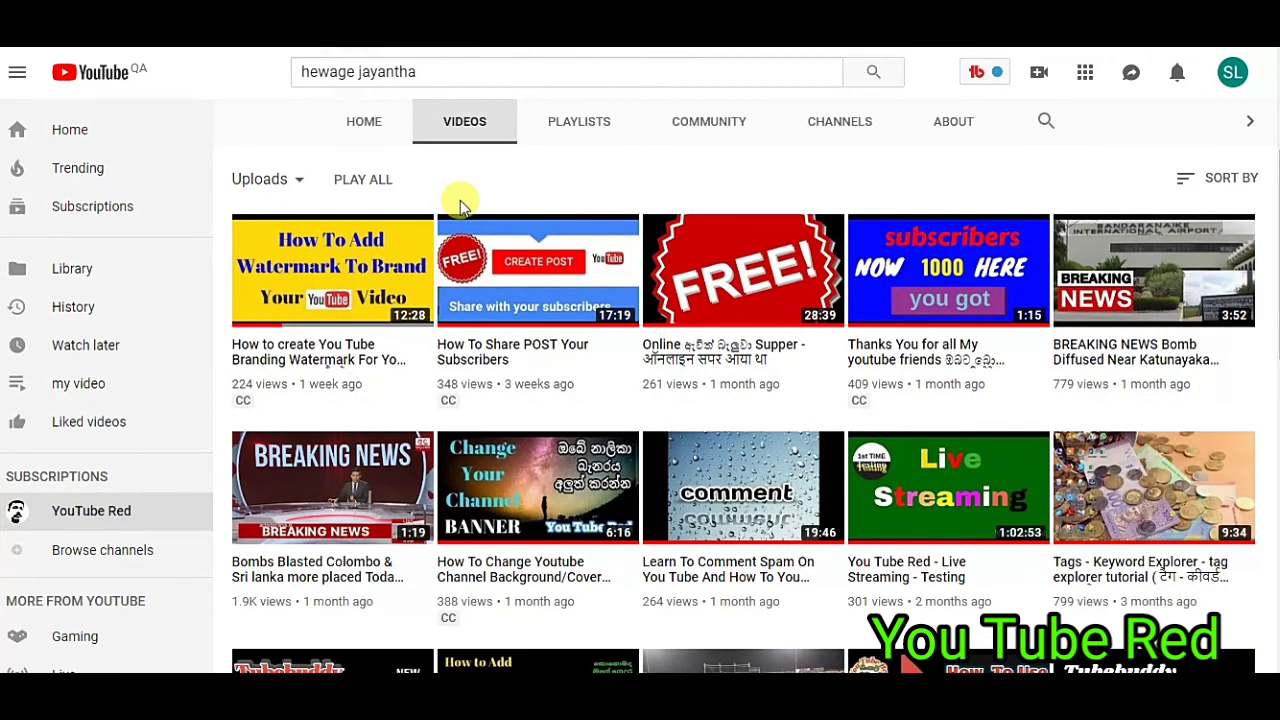
{"action": "left_click", "coordinate": [572, 128]}
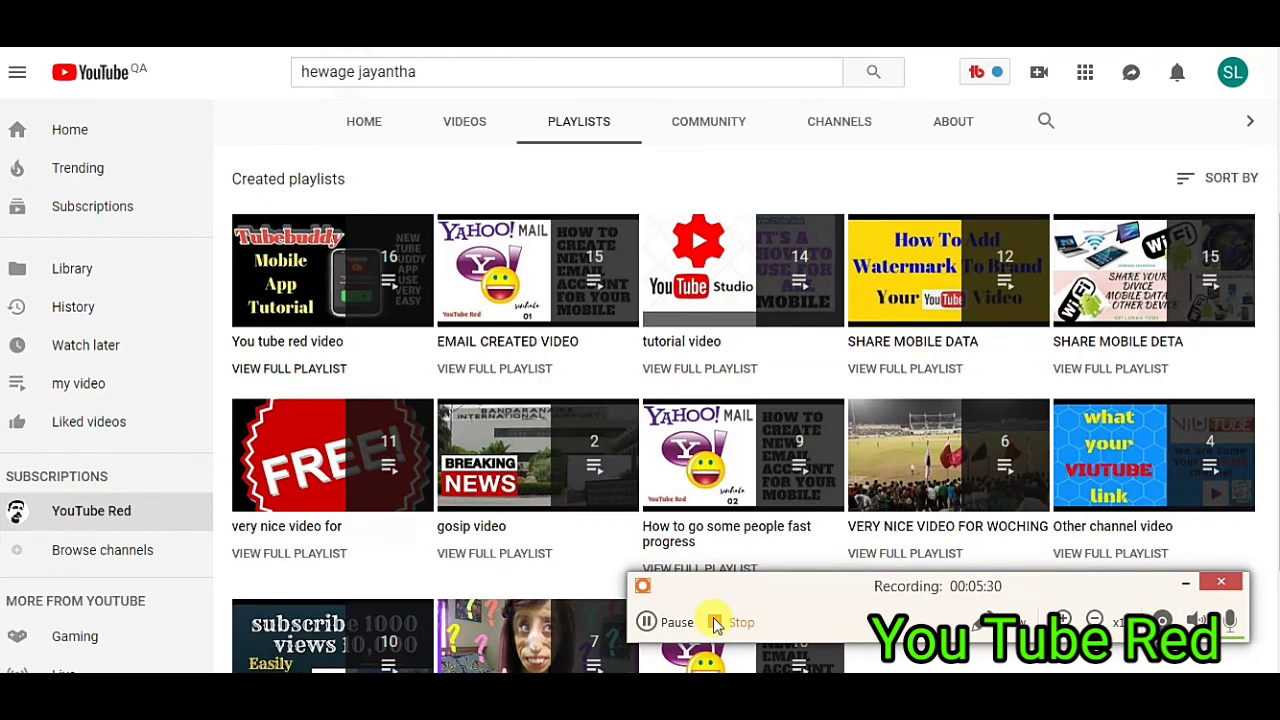
Step: Stop the screen recording from the recorder's control bar
{"action": "left_click", "coordinate": [716, 624]}
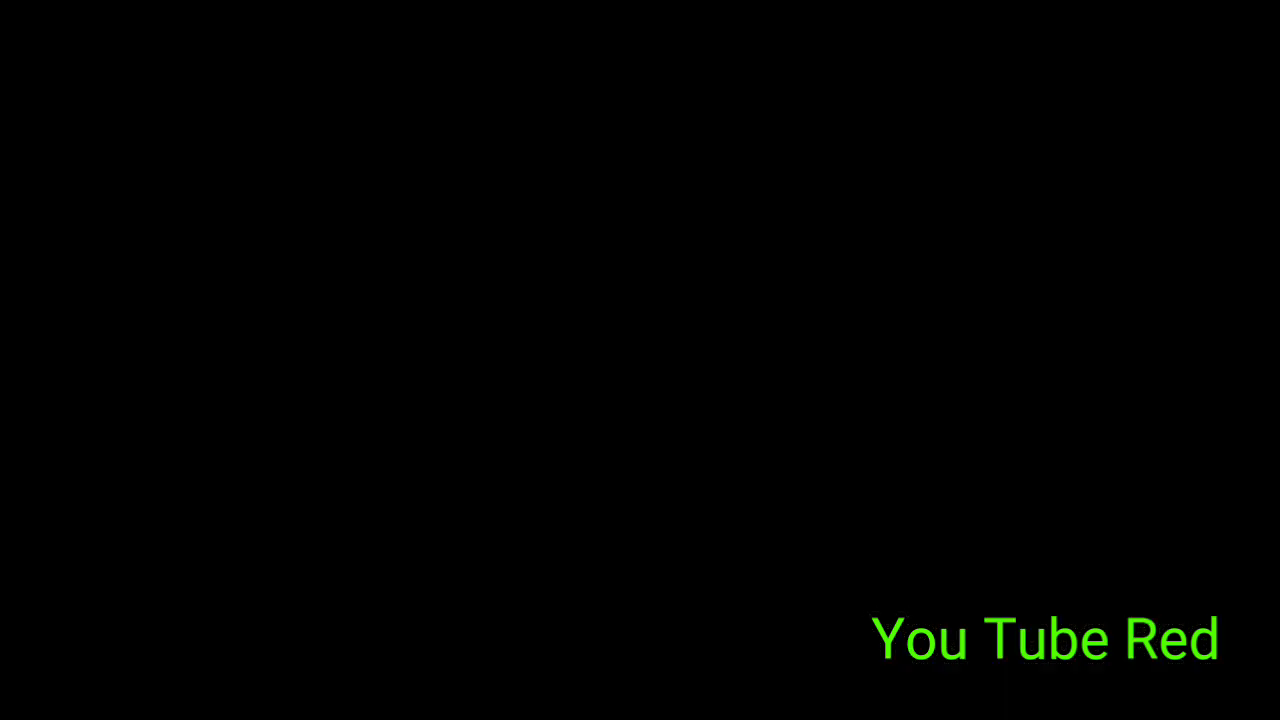